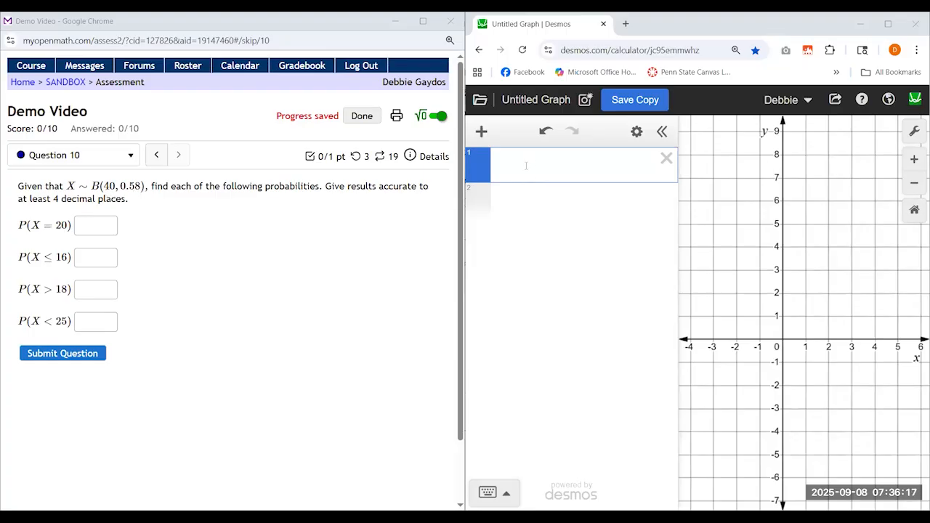
Enter the expression binomialdist(40,0.58) in the first line of the graphing calculator
{"action": "left_click", "coordinate": [546, 291]}
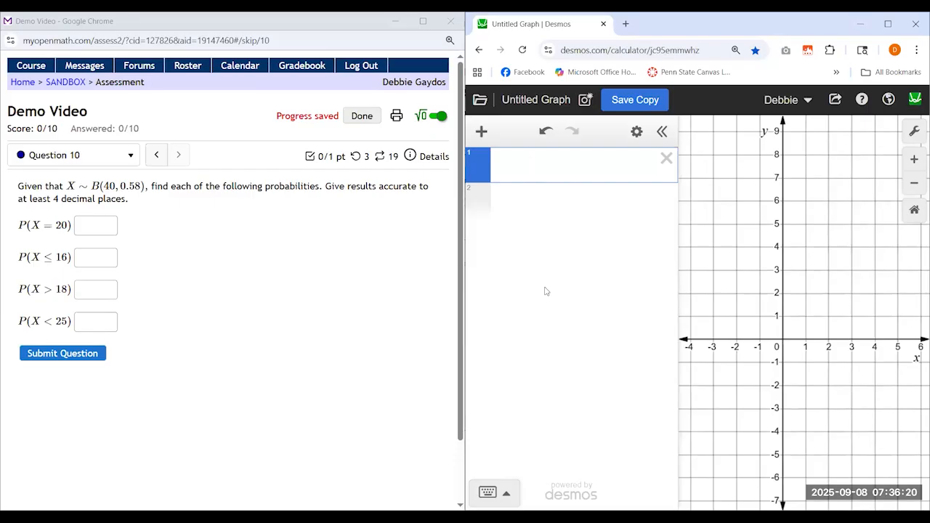
{"action": "type", "text": "b"}
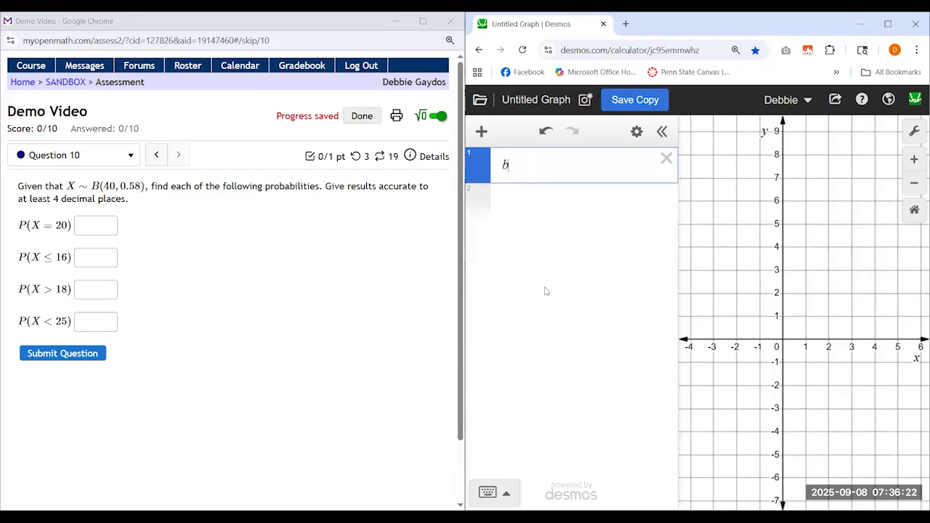
{"action": "type", "text": "inomialdist"}
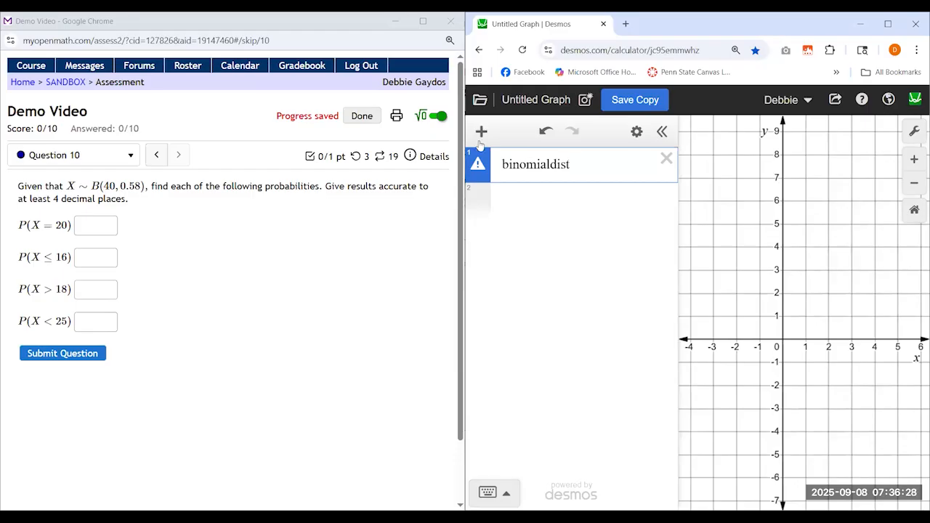
{"action": "mouse_move", "coordinate": [477, 166]}
{"action": "type", "text": "("}
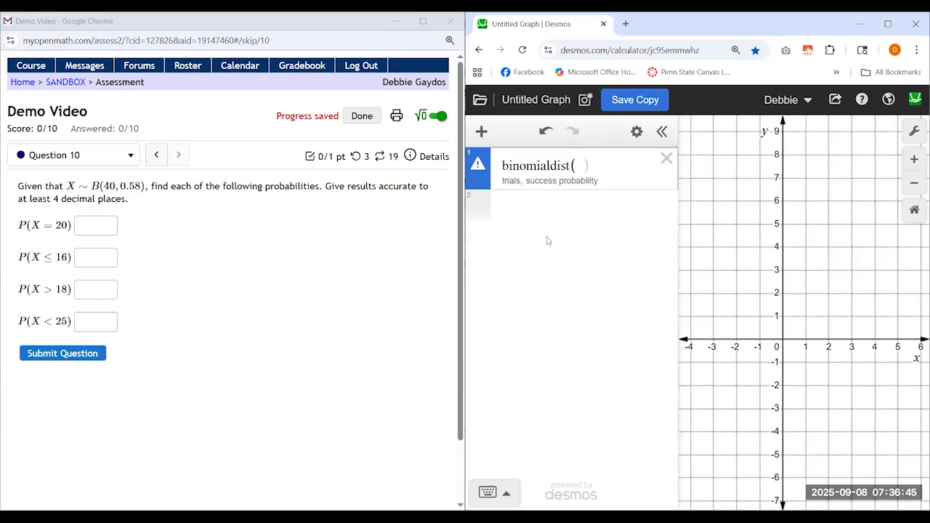
{"action": "type", "text": "40,"}
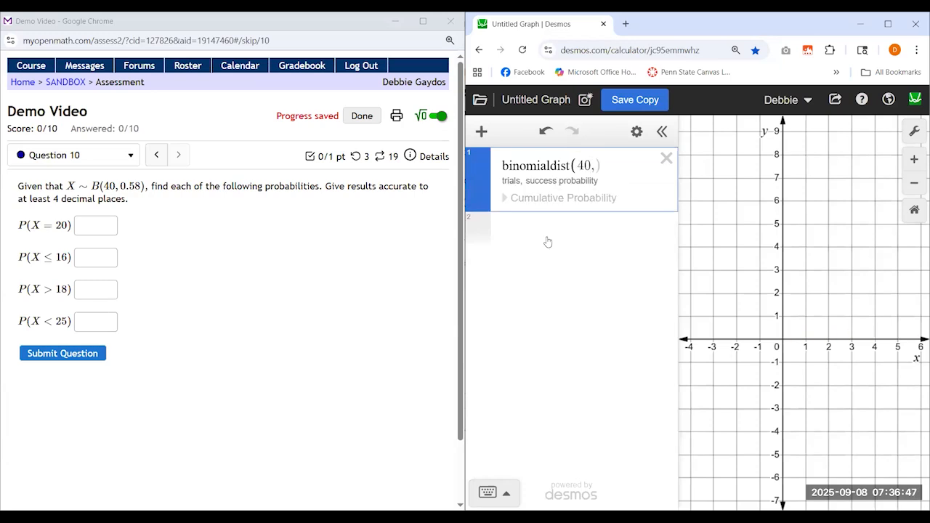
{"action": "type", "text": "0.58"}
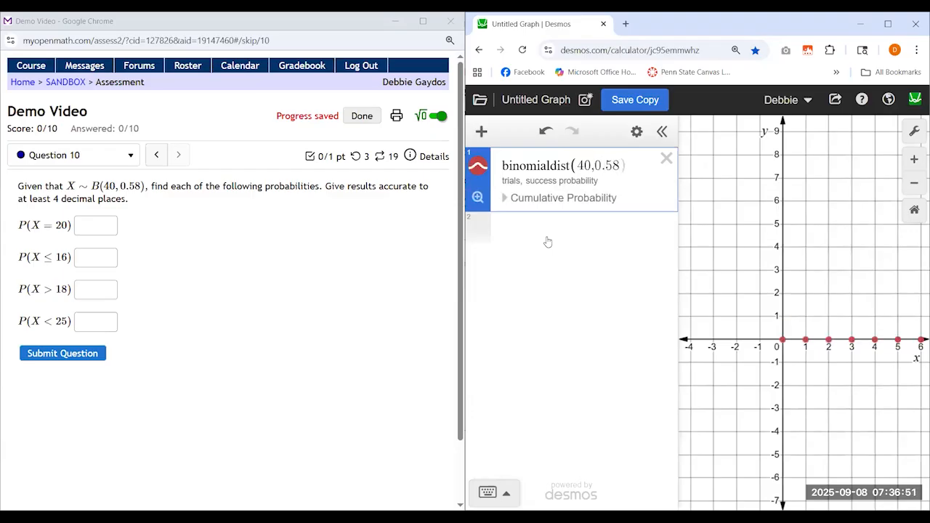
Zoom the graph to fit the plotted points of the binomial distribution
{"action": "left_click", "coordinate": [505, 203]}
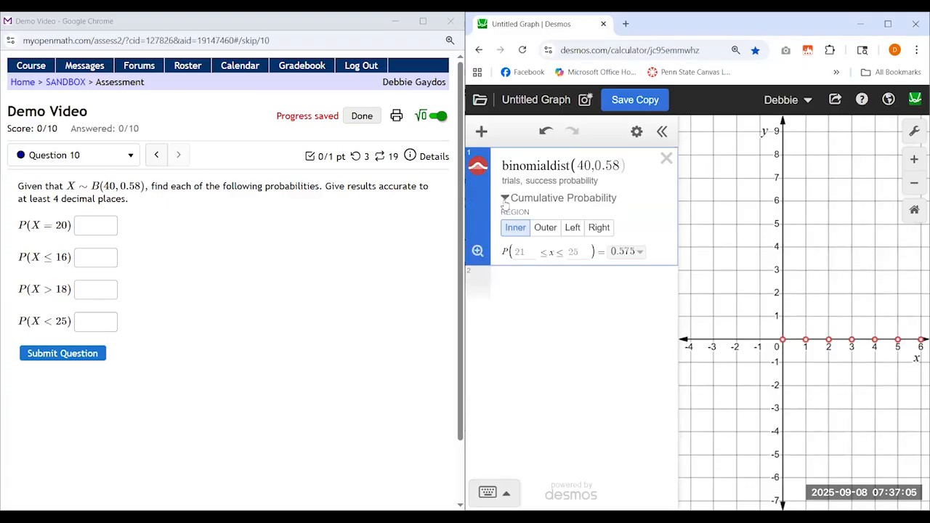
{"action": "left_click", "coordinate": [505, 202]}
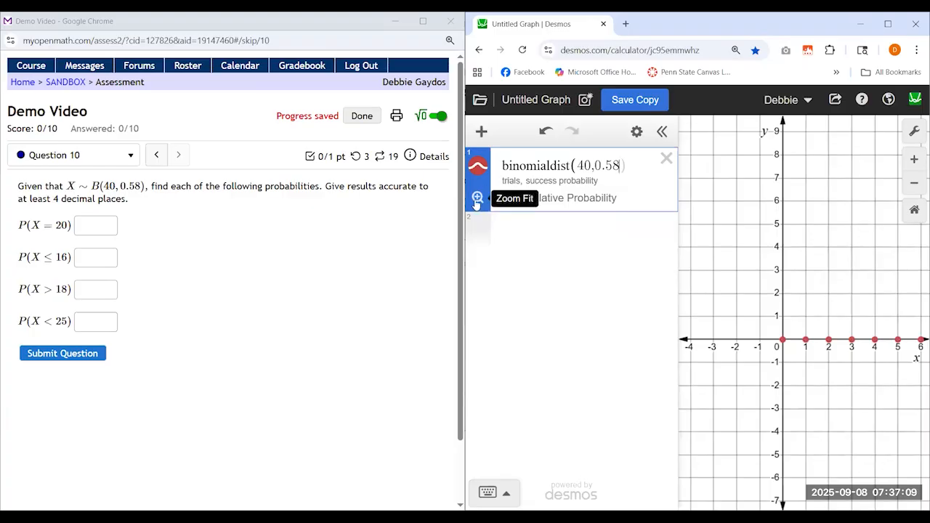
{"action": "left_click", "coordinate": [477, 201]}
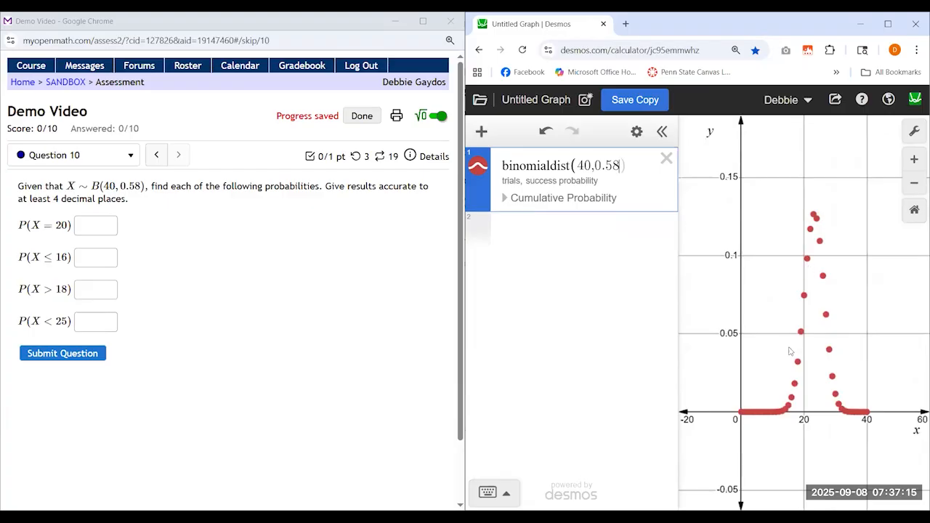
Examine the coordinates of the plotted points at x = 25, 27 and 31, then clear their labels
{"action": "left_click", "coordinate": [820, 242]}
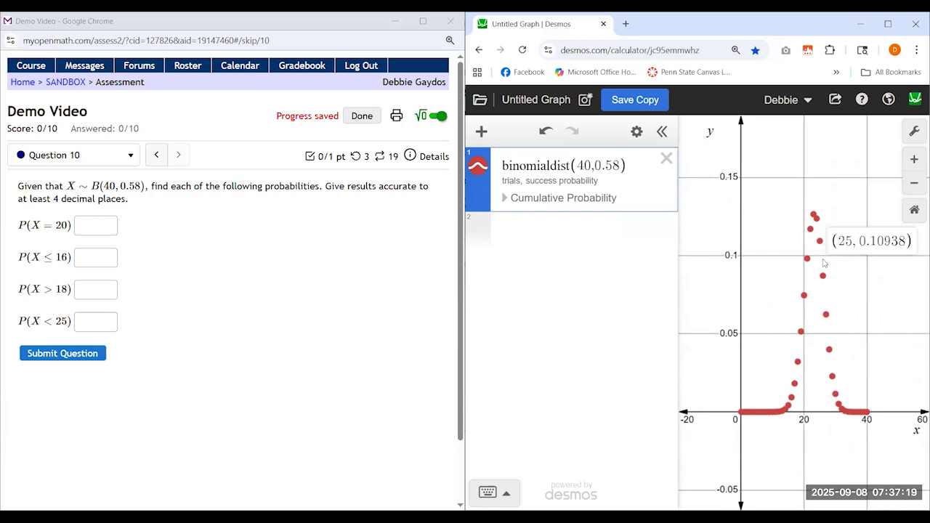
{"action": "left_click", "coordinate": [826, 315]}
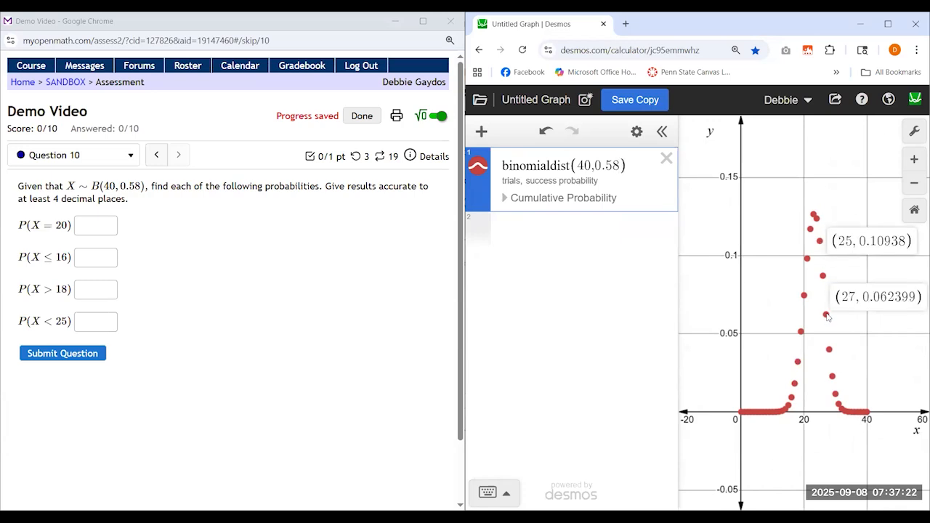
{"action": "left_click", "coordinate": [840, 405]}
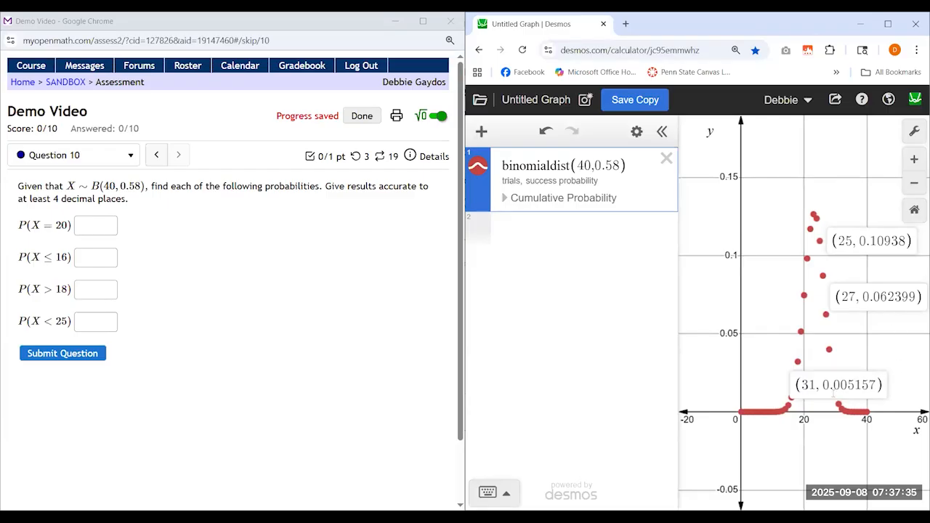
{"action": "left_click", "coordinate": [777, 292]}
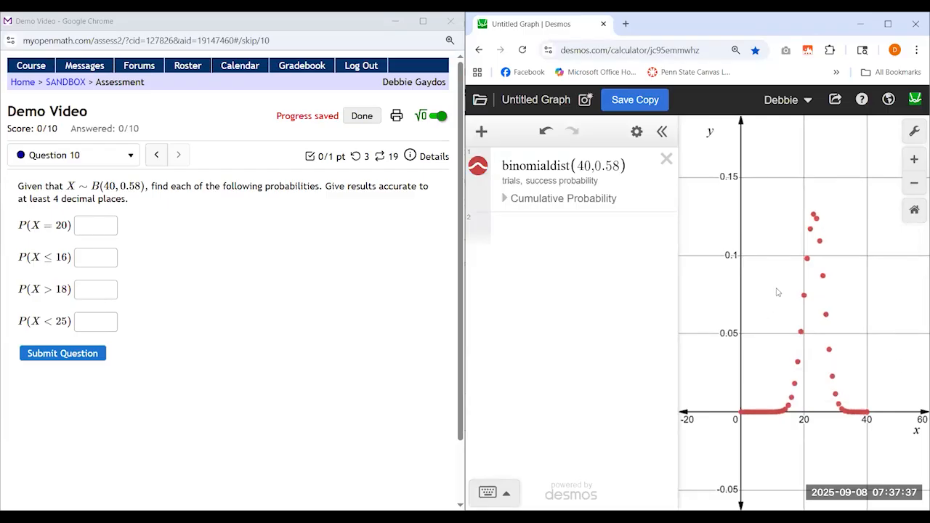
Turn on cumulative probability for the distribution and set the inner region's lower and upper bounds both to 20
{"action": "left_click", "coordinate": [504, 198]}
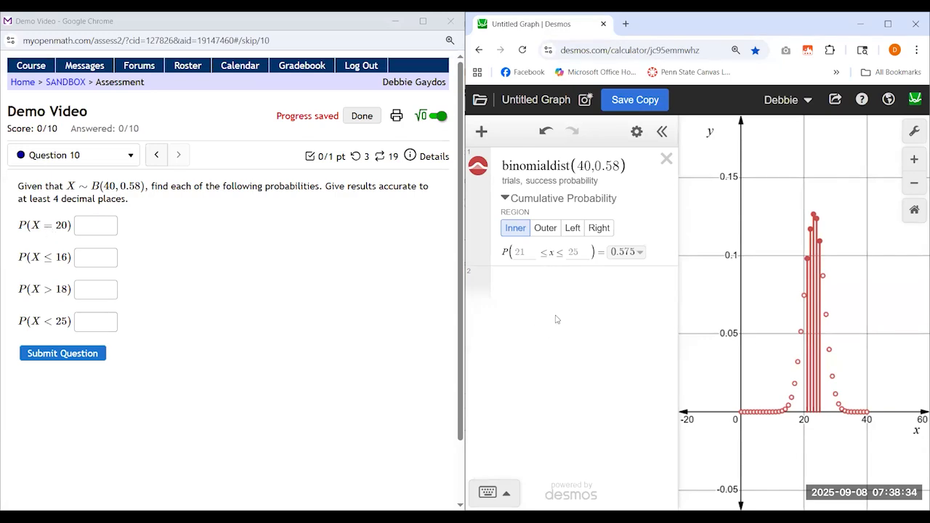
{"action": "left_click", "coordinate": [532, 254]}
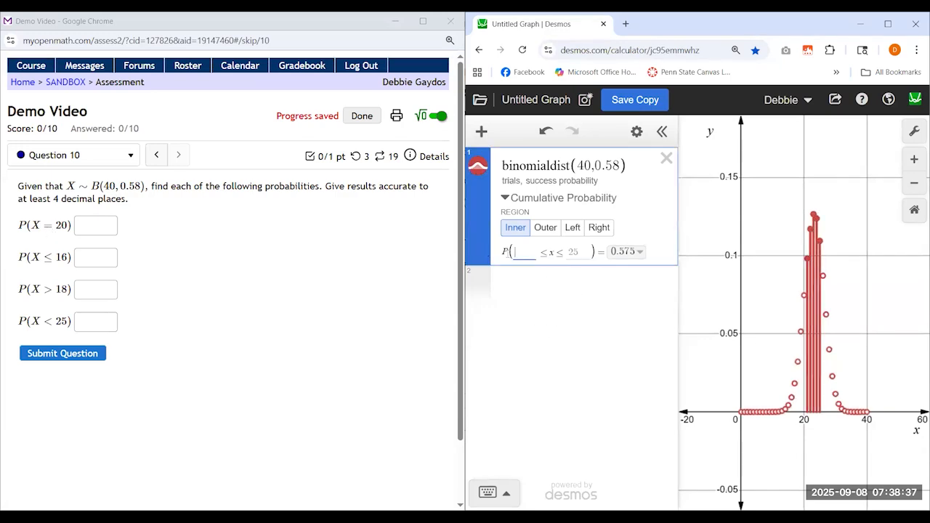
{"action": "type", "text": "20"}
{"action": "key", "text": "Tab"}
{"action": "type", "text": "20"}
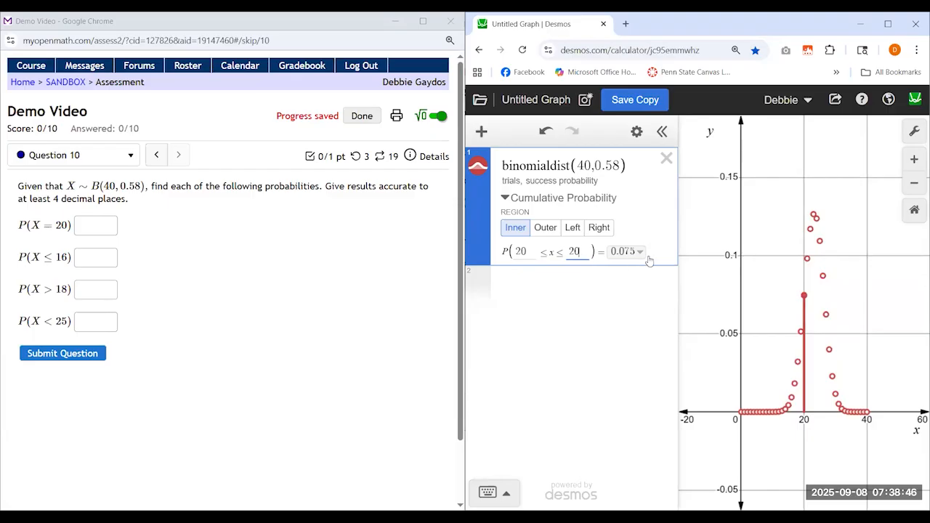
Read the probability at x = 20 on the graph and show the cumulative probability with full precision
{"action": "left_click", "coordinate": [804, 298]}
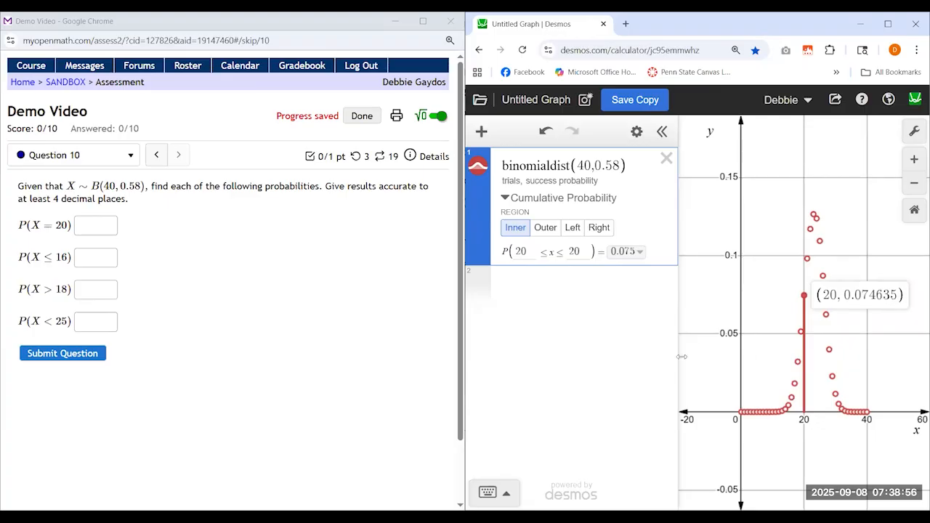
{"action": "left_click", "coordinate": [640, 252]}
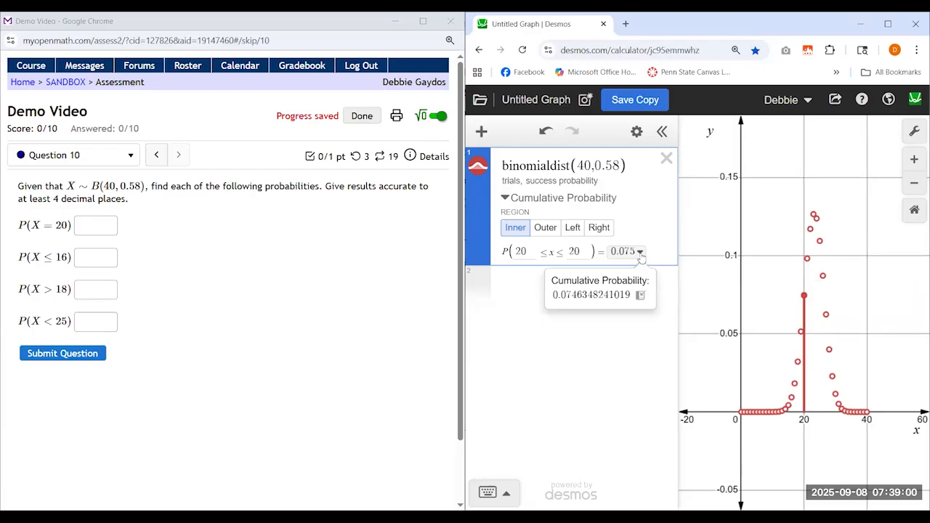
{"action": "left_click", "coordinate": [640, 255]}
{"action": "left_click", "coordinate": [640, 254]}
Answer P(X = 20) with 0.0746 in Question 10 and submit the question
{"action": "left_click_drag", "start_coordinate": [102, 200], "coordinate": [18, 199]}
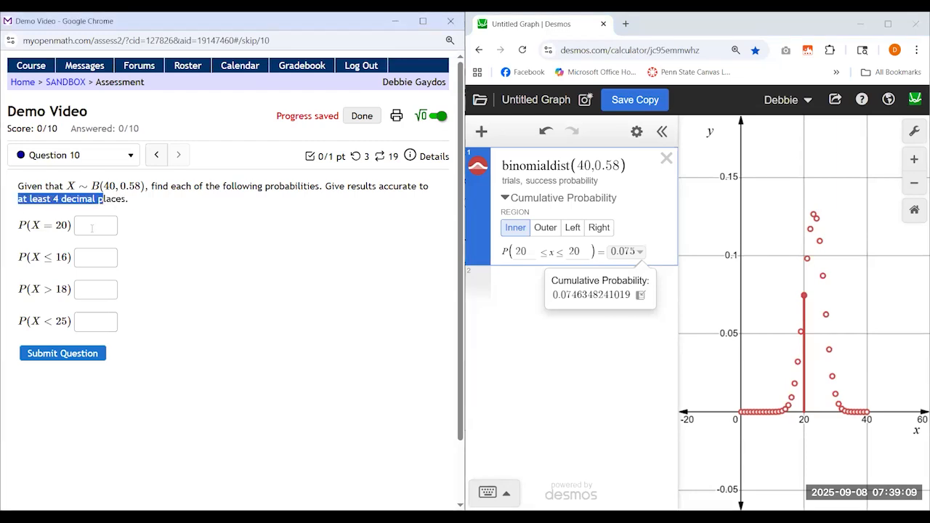
{"action": "left_click", "coordinate": [92, 228]}
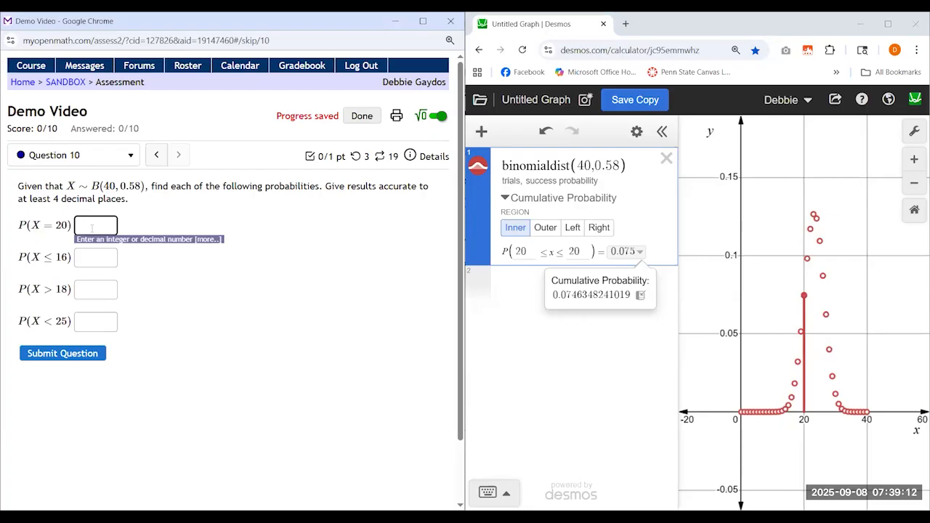
{"action": "type", "text": "0.07"}
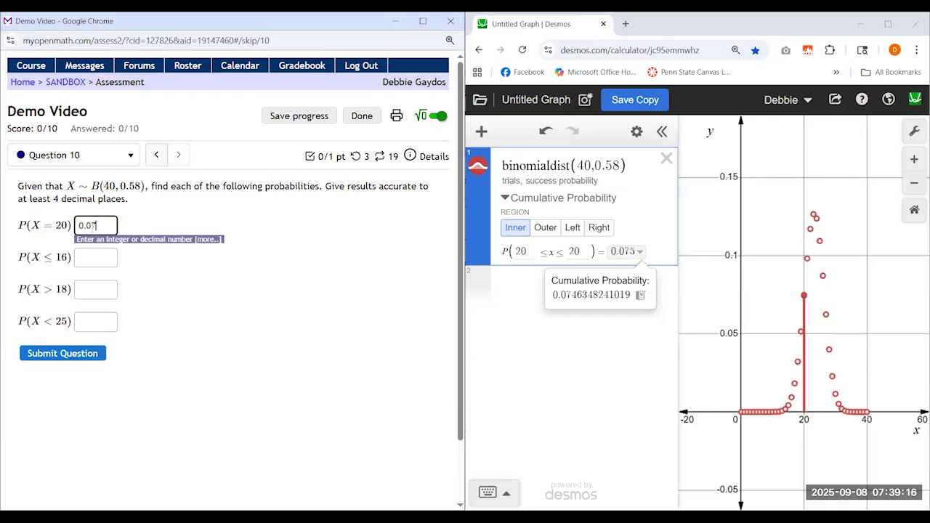
{"action": "type", "text": "46"}
{"action": "left_click", "coordinate": [56, 356]}
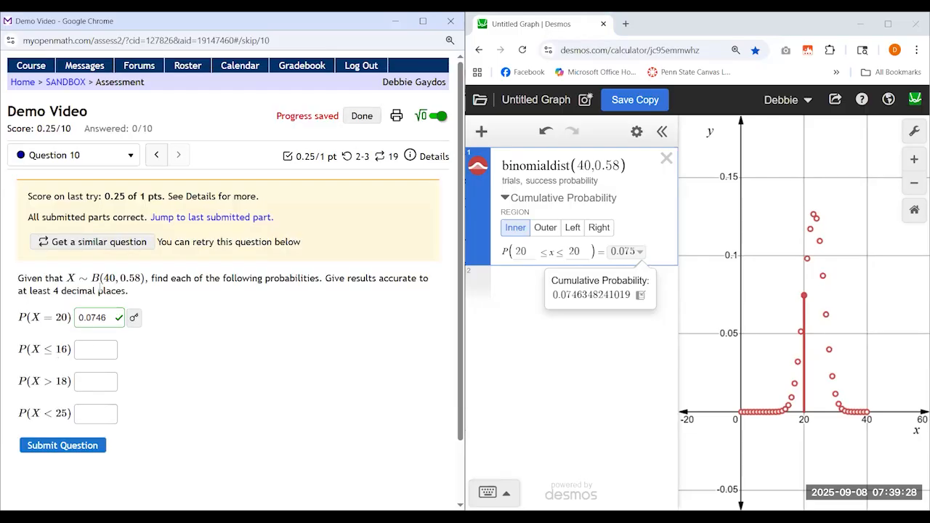
Duplicate the binomialdist(40,0.58) expression three times in the graphing calculator and finish editing the list
{"action": "scroll", "coordinate": [352, 194], "scroll_direction": "down", "scroll_amount": 1}
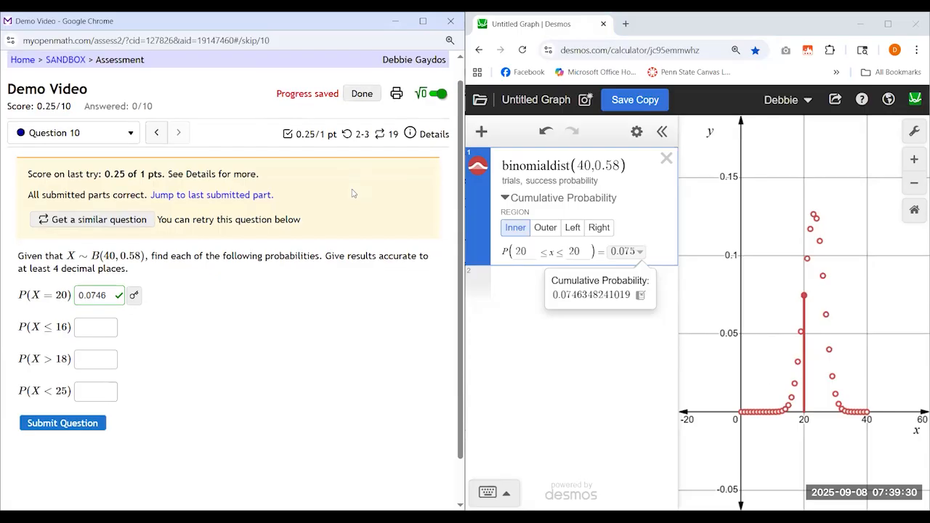
{"action": "scroll", "coordinate": [352, 193], "scroll_direction": "down", "scroll_amount": 2}
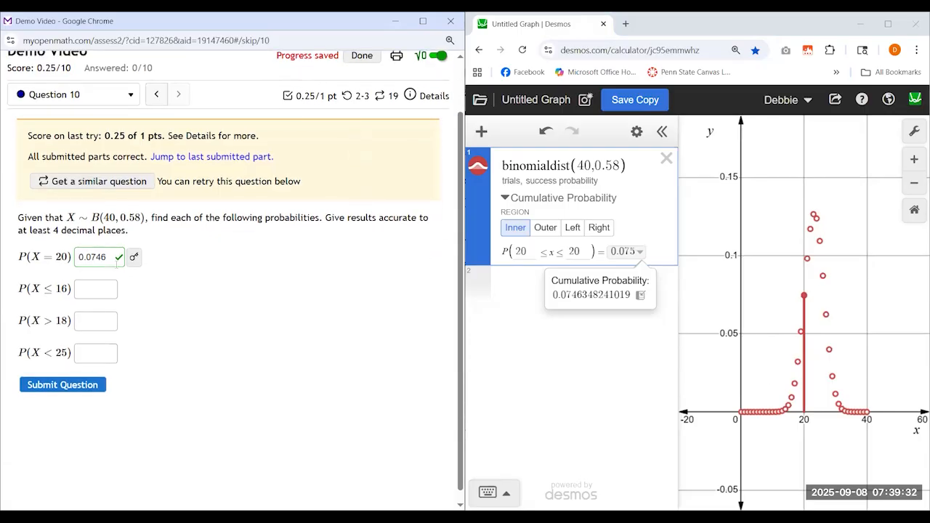
{"action": "left_click", "coordinate": [589, 283]}
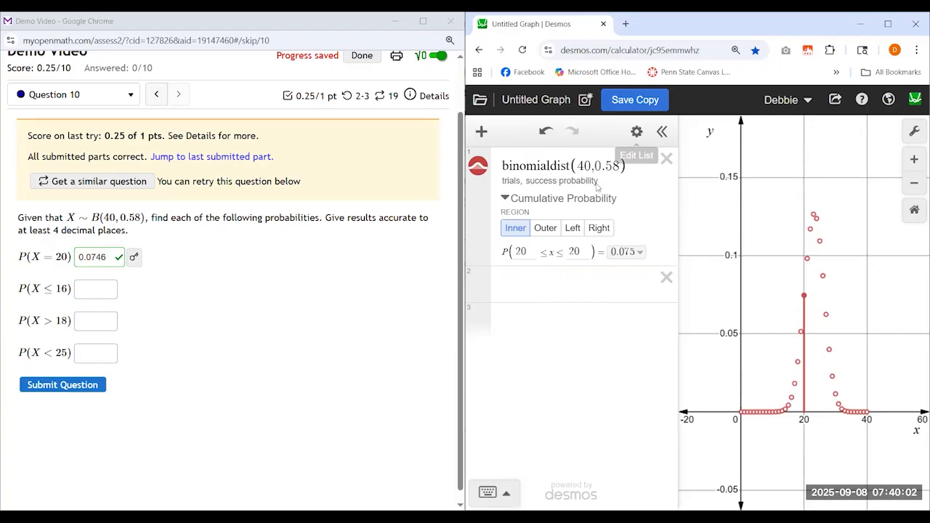
{"action": "left_click", "coordinate": [638, 138]}
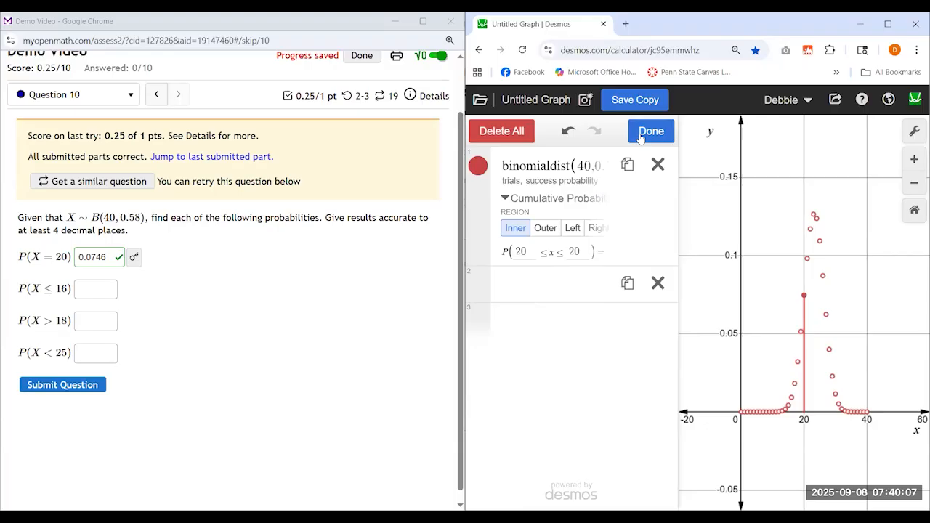
{"action": "left_click", "coordinate": [627, 170]}
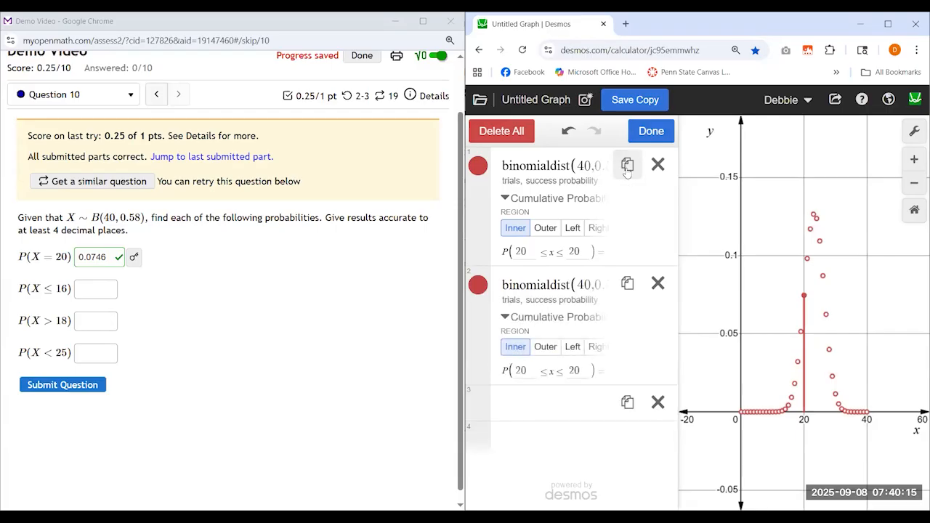
{"action": "left_click", "coordinate": [627, 167]}
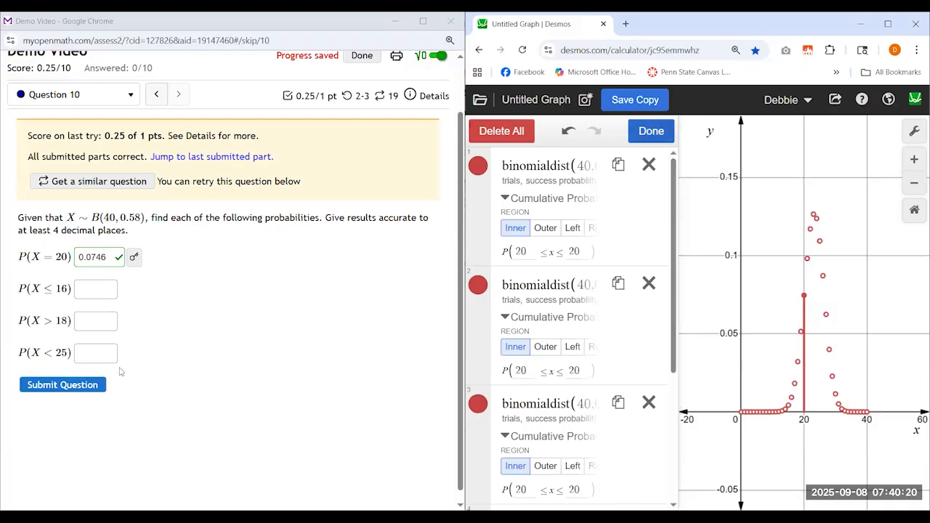
{"action": "left_click", "coordinate": [651, 131]}
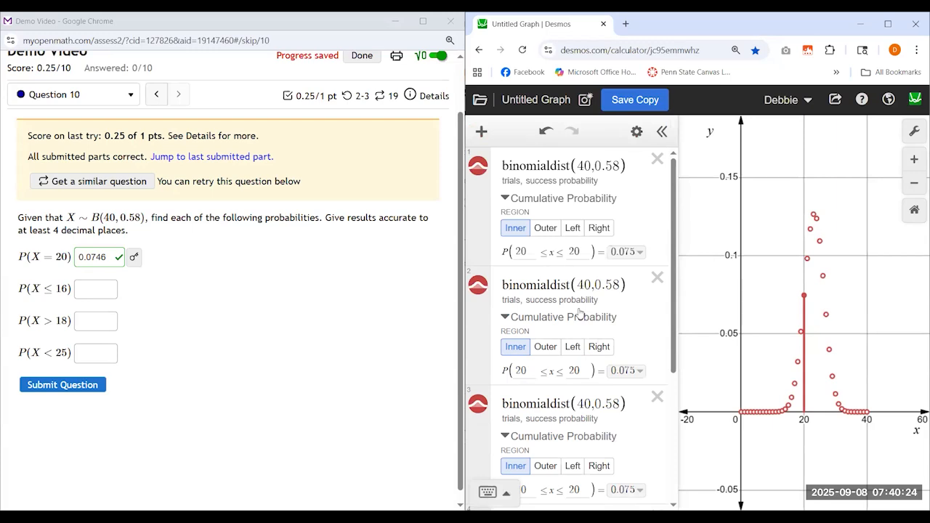
Set the cumulative probability region of the second distribution to Left
{"action": "scroll", "coordinate": [579, 310], "scroll_direction": "down", "scroll_amount": 2}
{"action": "scroll", "coordinate": [579, 311], "scroll_direction": "up", "scroll_amount": 2}
{"action": "scroll", "coordinate": [581, 303], "scroll_direction": "down", "scroll_amount": 2}
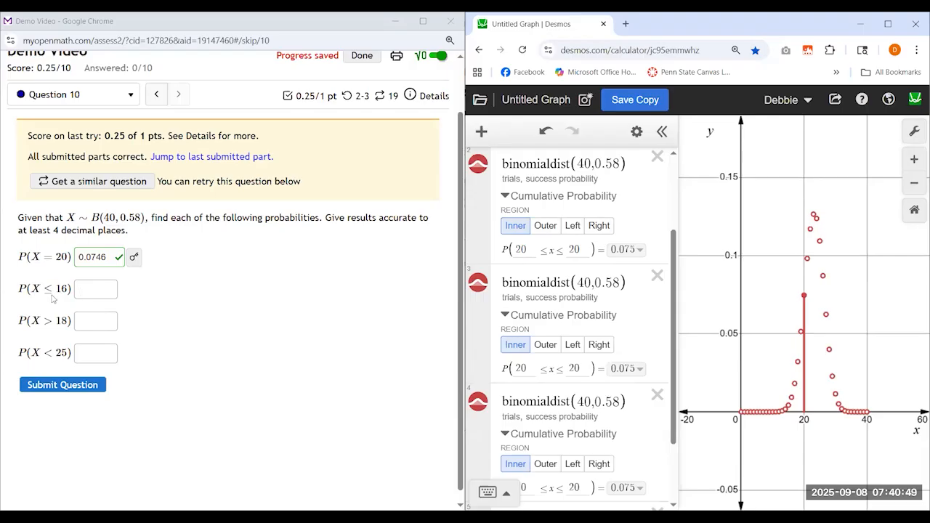
{"action": "left_click", "coordinate": [573, 227]}
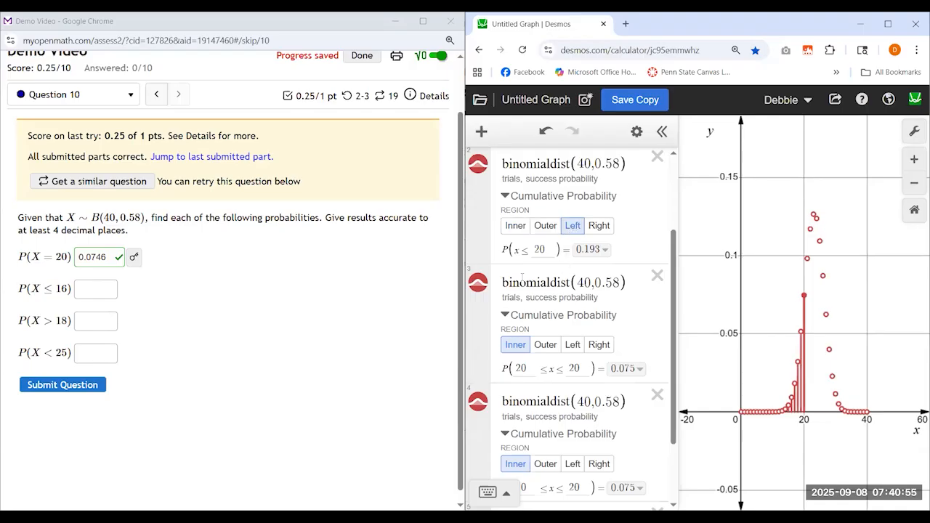
Hide the first, third and fourth distributions so only the second one is plotted
{"action": "left_click", "coordinate": [537, 262]}
{"action": "scroll", "coordinate": [538, 262], "scroll_direction": "up", "scroll_amount": 2}
{"action": "scroll", "coordinate": [476, 220], "scroll_direction": "down", "scroll_amount": 2}
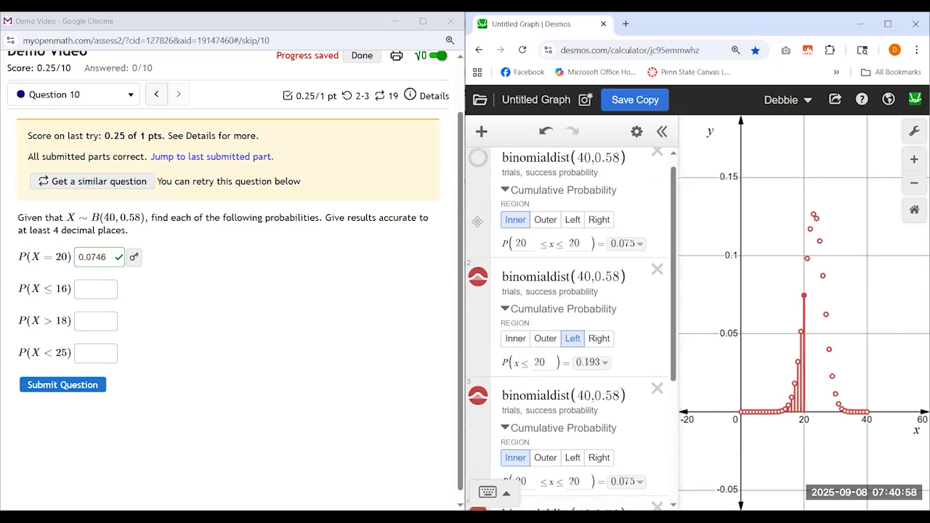
{"action": "left_click", "coordinate": [475, 290]}
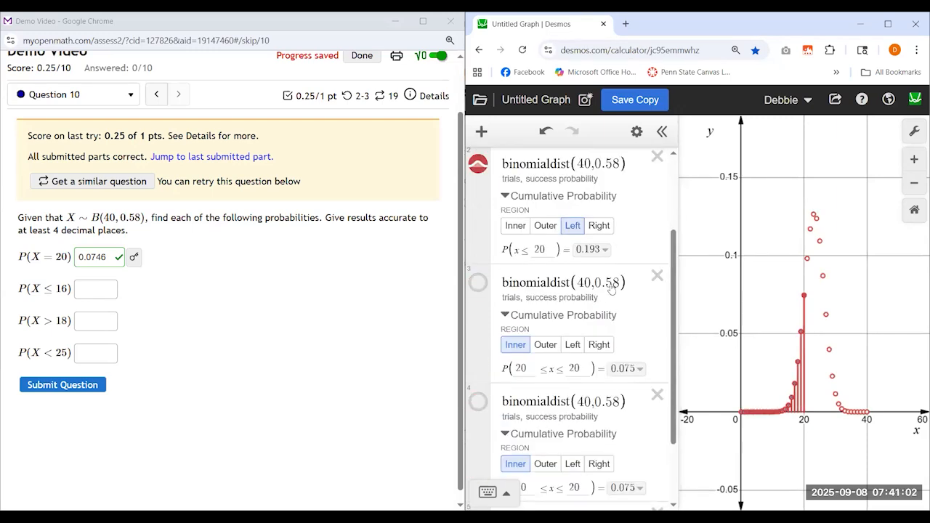
Set the upper bound of the second distribution's cumulative probability to 16
{"action": "scroll", "coordinate": [607, 291], "scroll_direction": "up", "scroll_amount": 1}
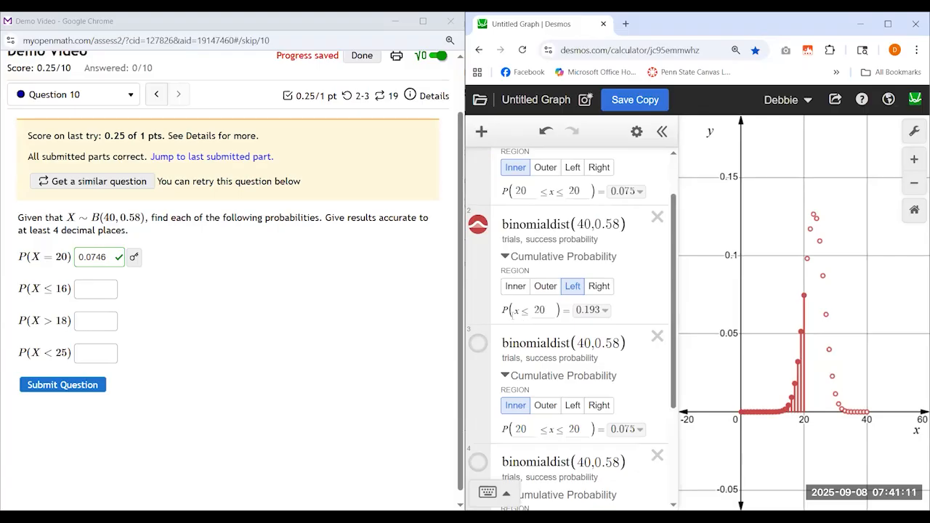
{"action": "left_click", "coordinate": [542, 310]}
{"action": "left_click_drag", "start_coordinate": [554, 310], "coordinate": [523, 319]}
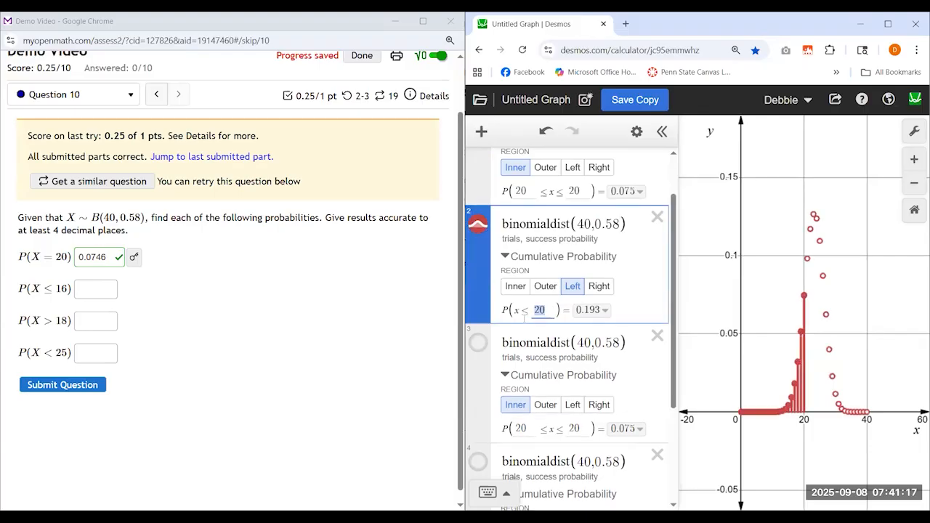
{"action": "type", "text": "16"}
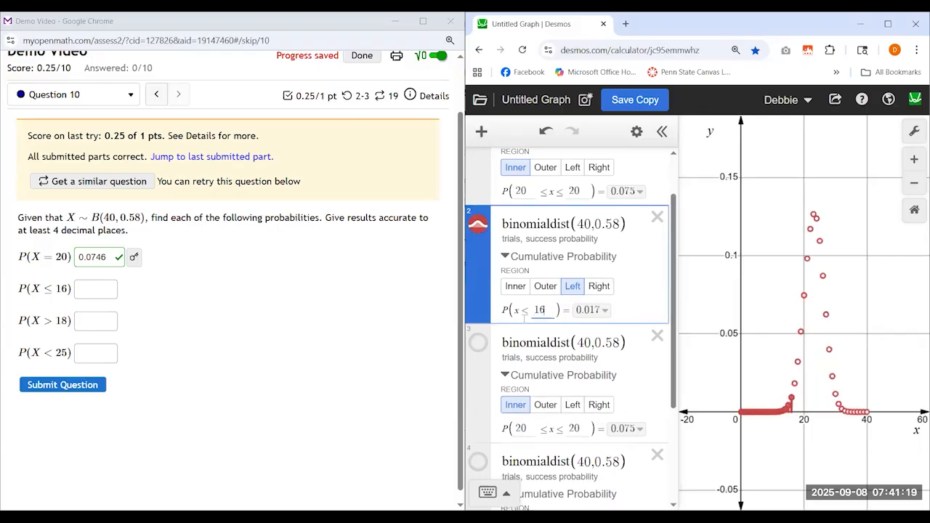
Examine the individual plotted probabilities for x = 13 through 16 on the graph, and refit the view to the whole distribution
{"action": "left_click", "coordinate": [790, 404]}
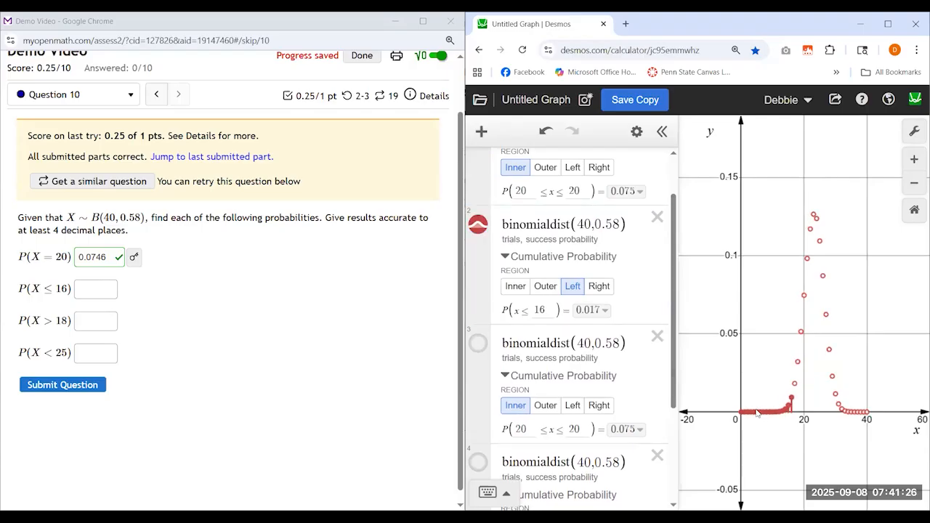
{"action": "scroll", "coordinate": [757, 413], "scroll_direction": "up", "scroll_amount": 3}
{"action": "scroll", "coordinate": [799, 428], "scroll_direction": "up", "scroll_amount": 2}
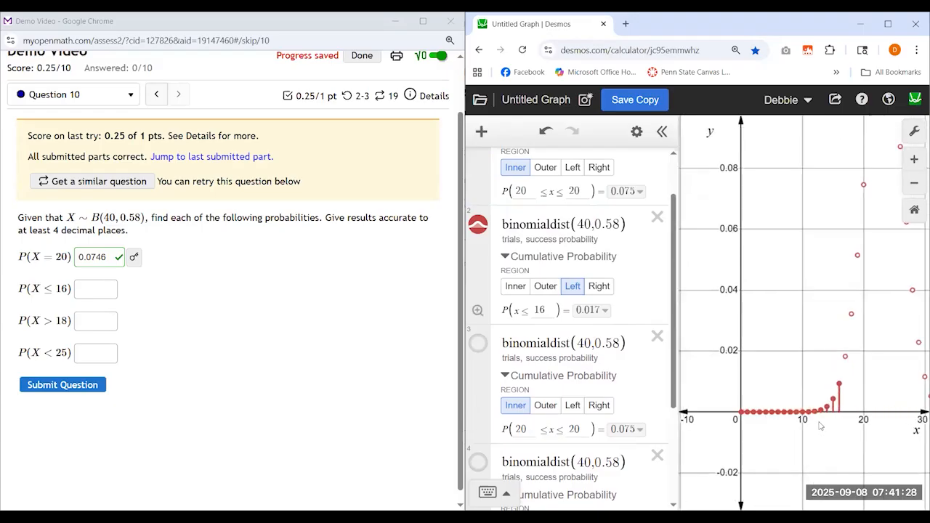
{"action": "scroll", "coordinate": [821, 427], "scroll_direction": "up", "scroll_amount": 2}
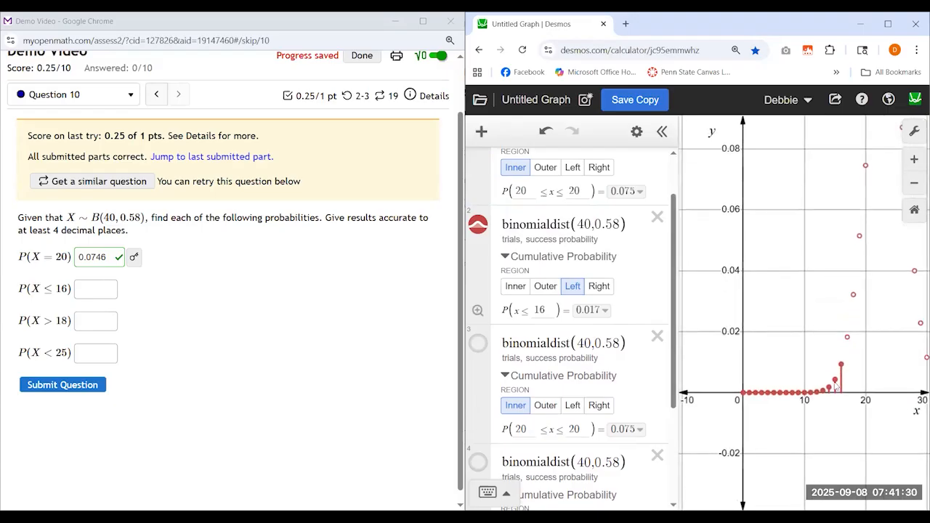
{"action": "mouse_move", "coordinate": [835, 385]}
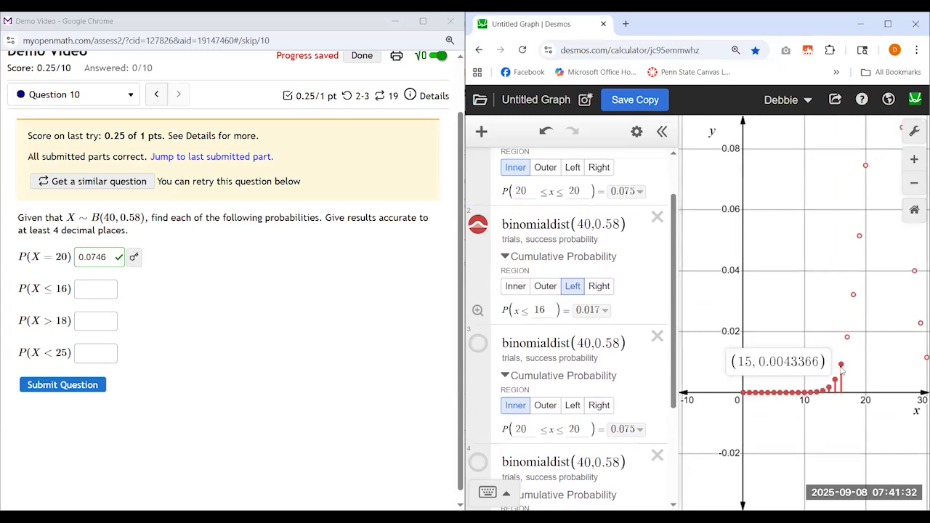
{"action": "left_click", "coordinate": [841, 367]}
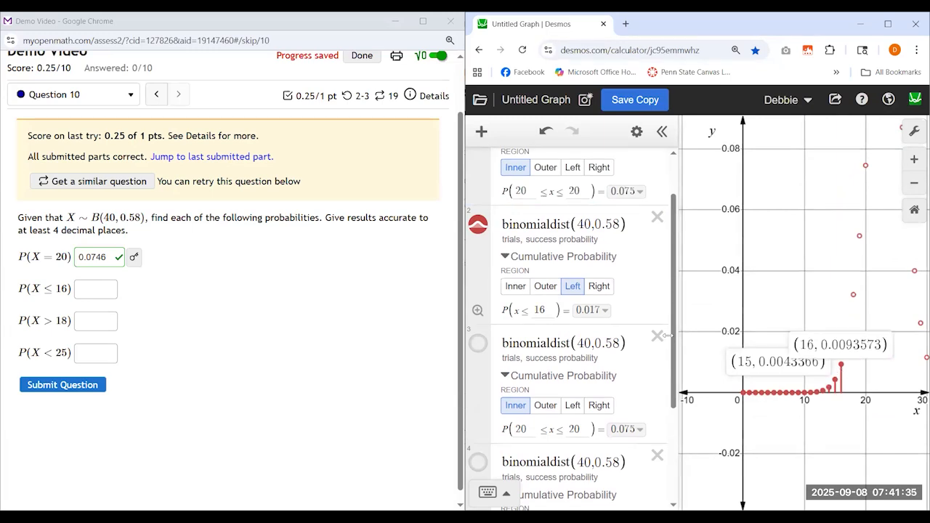
{"action": "left_click", "coordinate": [829, 388]}
{"action": "left_click", "coordinate": [822, 390]}
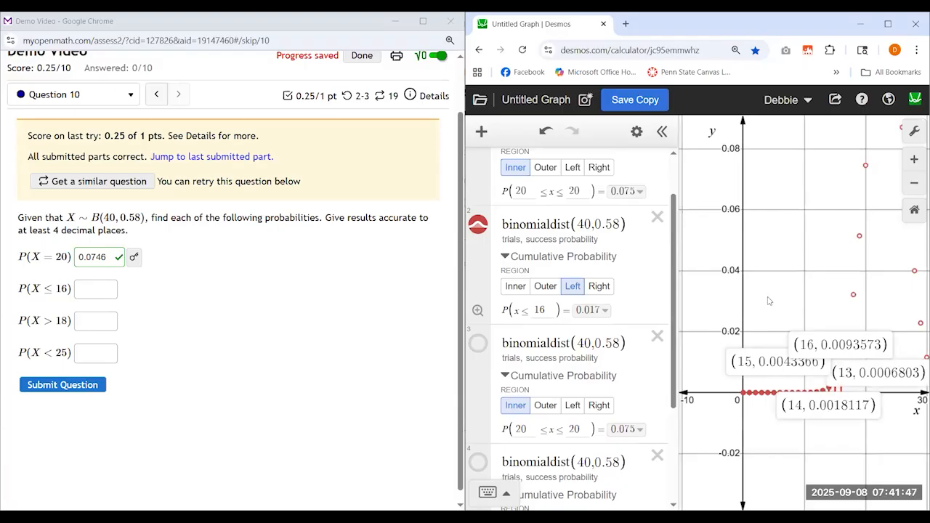
{"action": "left_click", "coordinate": [477, 311]}
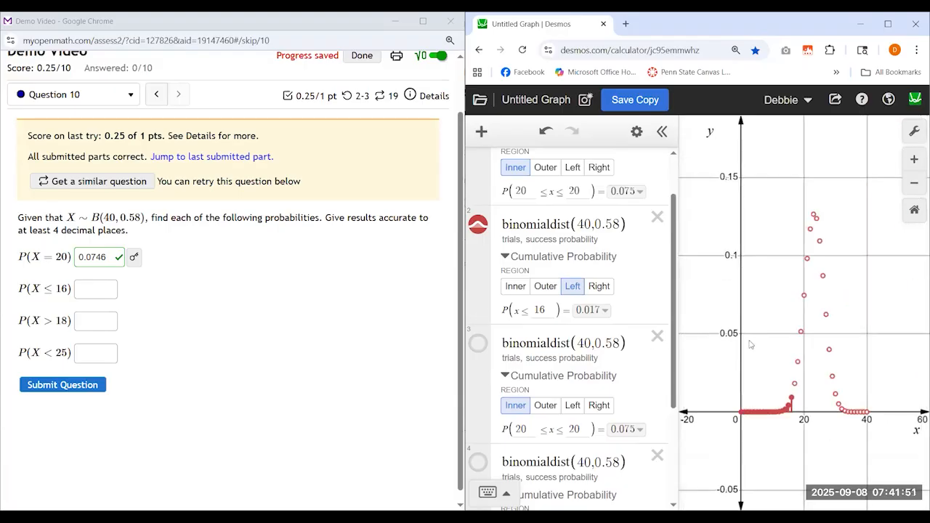
Show the second distribution's full cumulative probability and answer P(X ≤ 16) with 0.0165 in Question 10, submitting it
{"action": "left_click", "coordinate": [597, 314]}
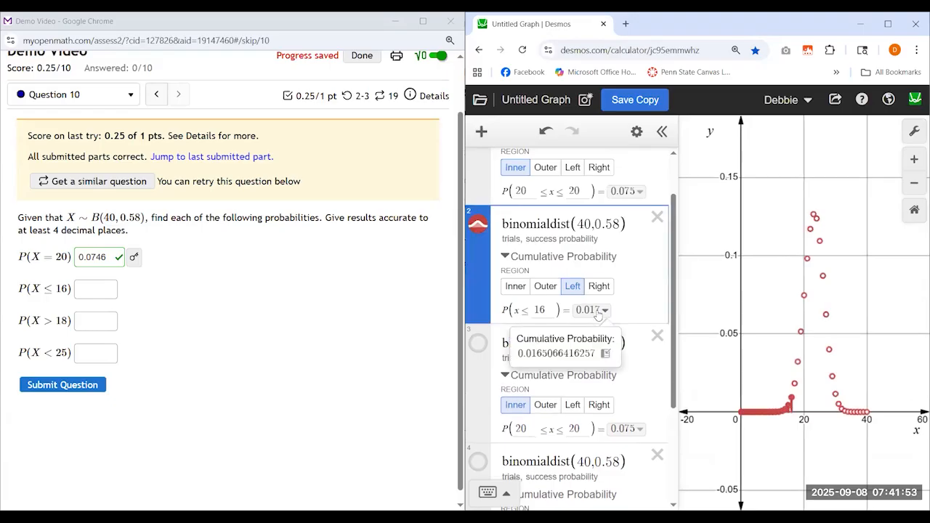
{"action": "left_click", "coordinate": [88, 287]}
{"action": "type", "text": "0"}
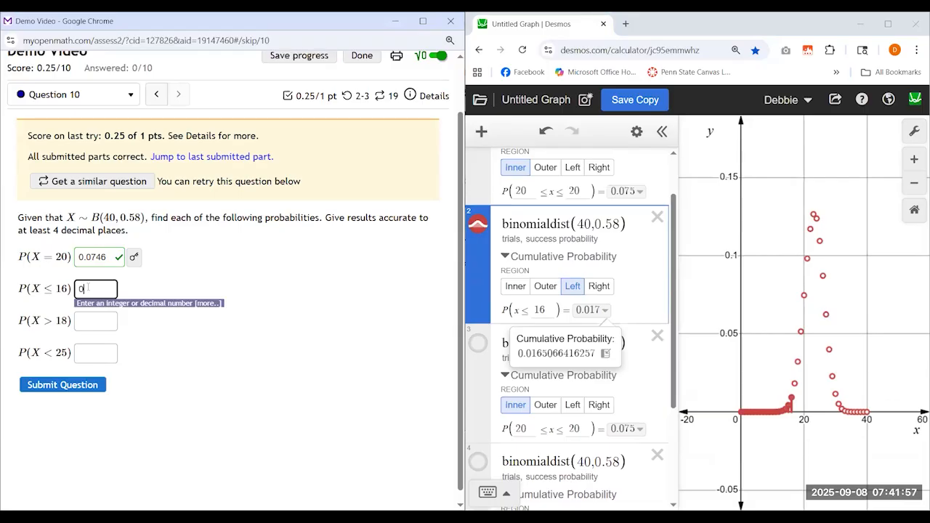
{"action": "type", "text": ".016"}
{"action": "type", "text": "5"}
Plot the third distribution instead of the second and set its cumulative probability region to Right with a lower bound of 19
{"action": "left_click", "coordinate": [477, 224]}
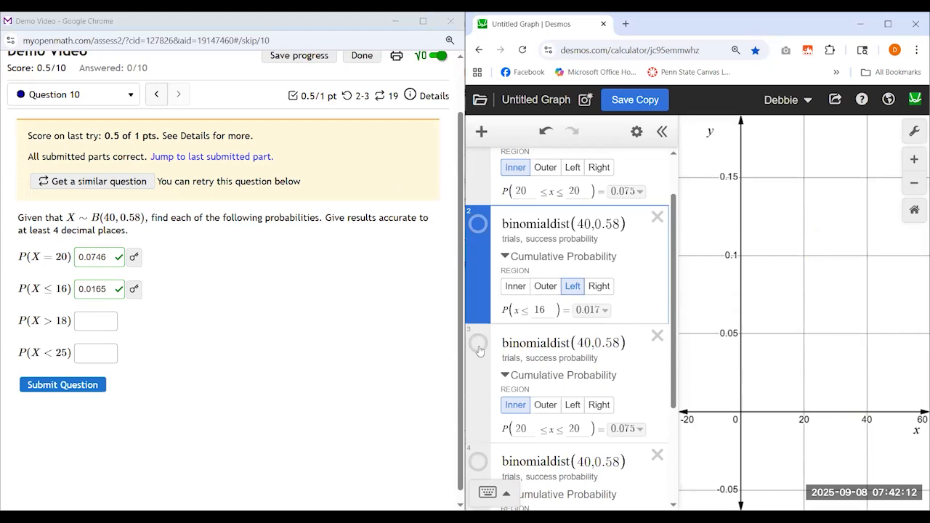
{"action": "left_click", "coordinate": [477, 346]}
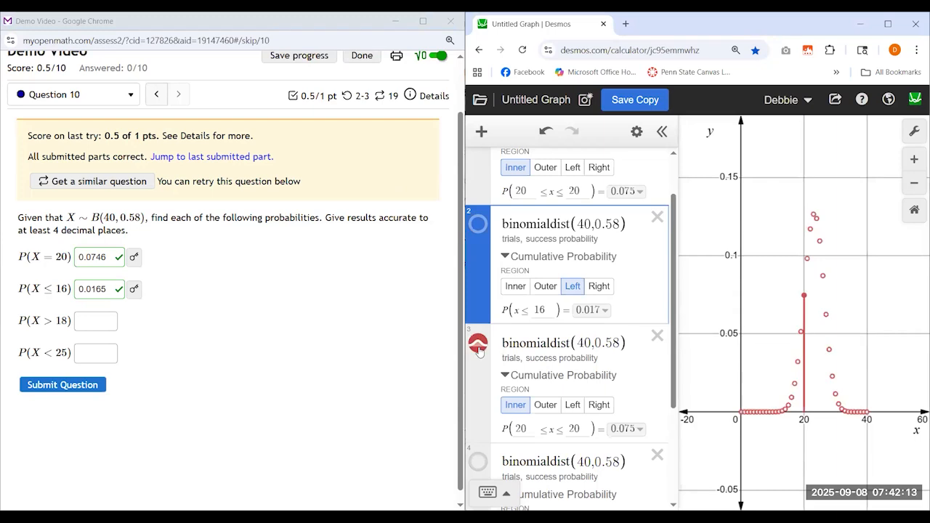
{"action": "scroll", "coordinate": [626, 318], "scroll_direction": "down", "scroll_amount": 2}
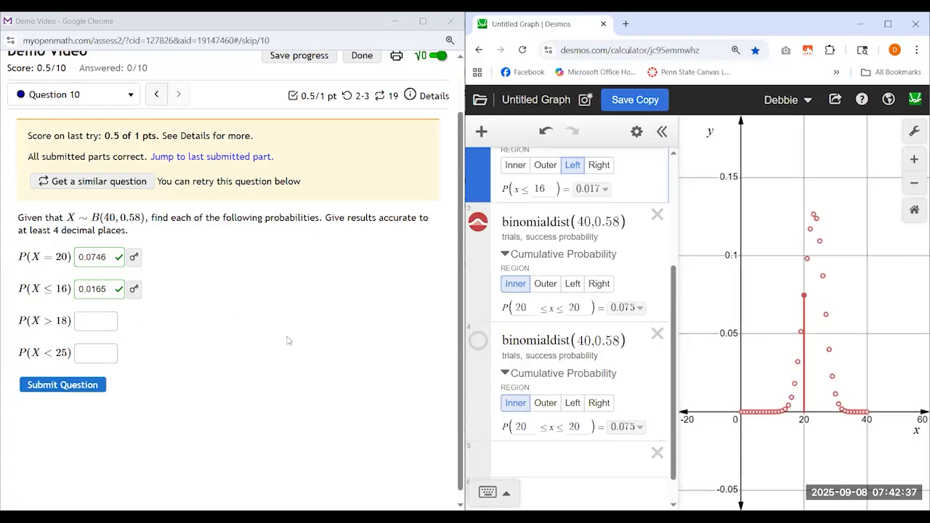
{"action": "left_click", "coordinate": [600, 284]}
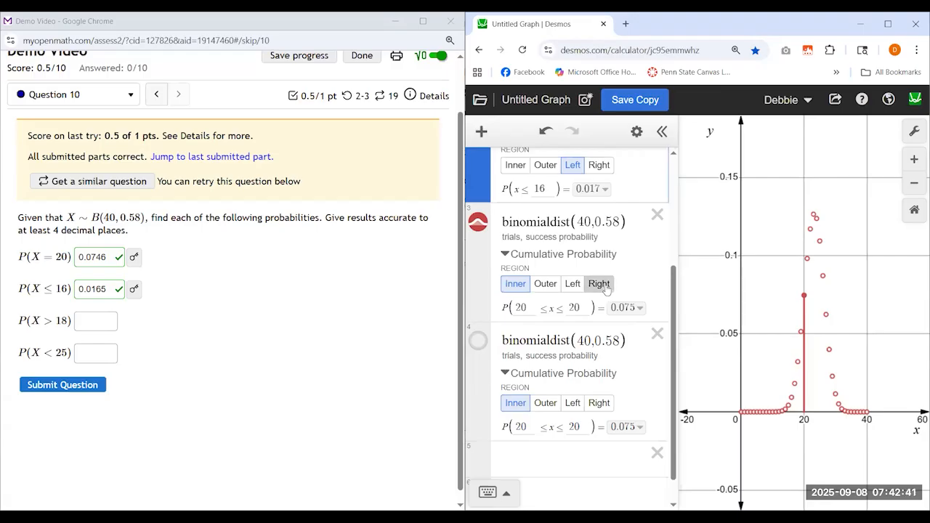
{"action": "double_click", "coordinate": [540, 308]}
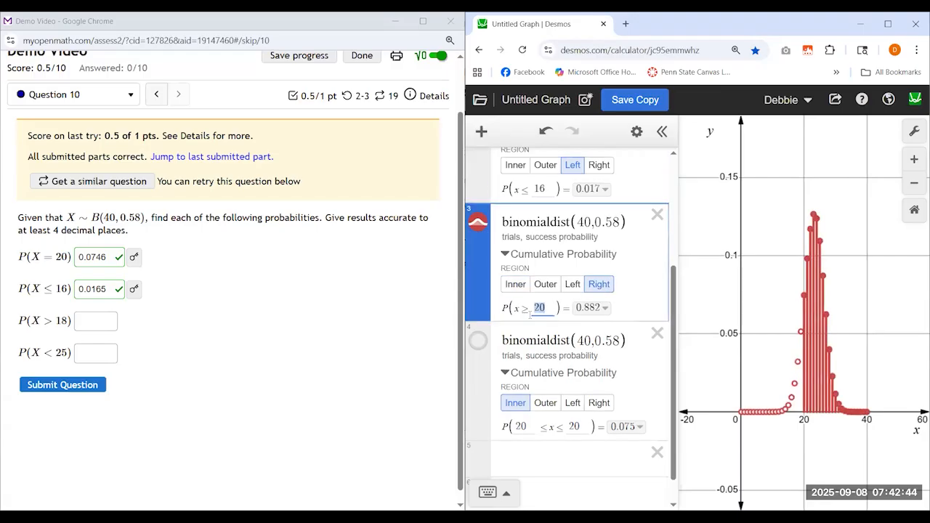
{"action": "type", "text": "19"}
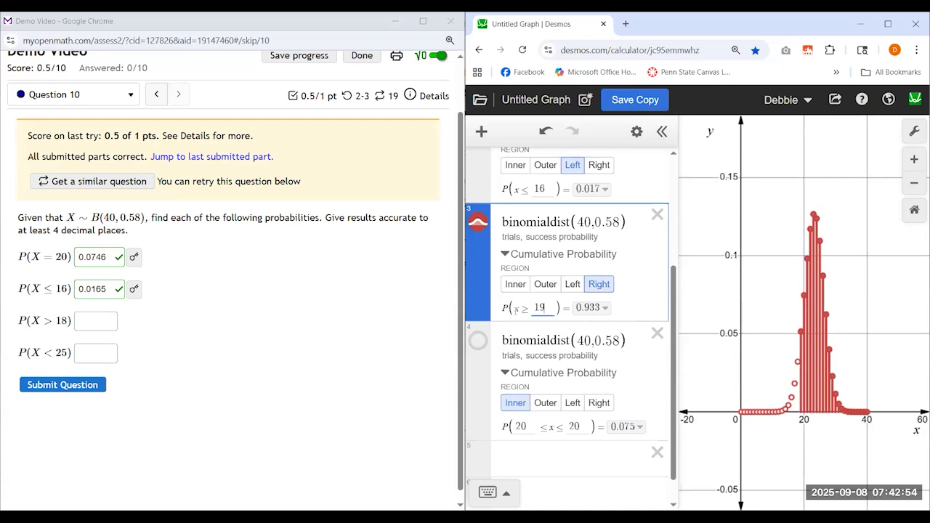
{"action": "left_click_drag", "start_coordinate": [515, 308], "coordinate": [530, 308]}
{"action": "left_click", "coordinate": [548, 308]}
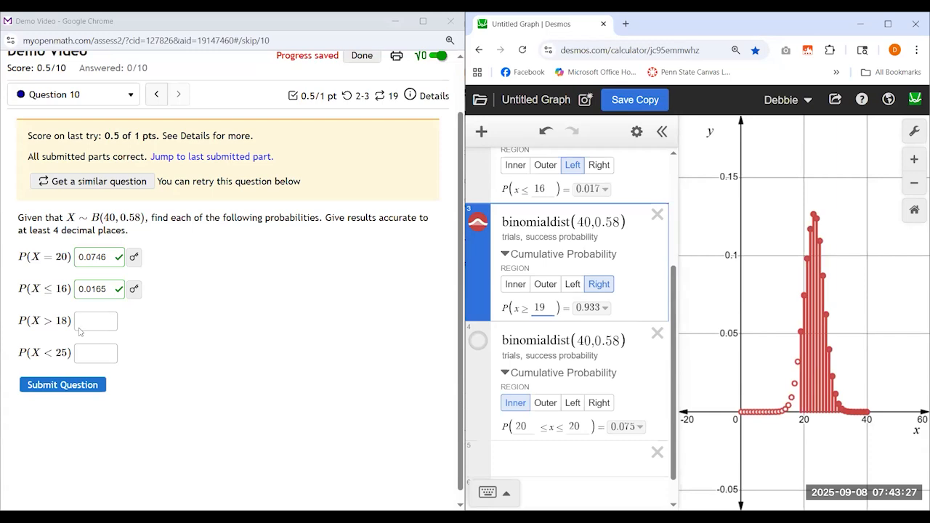
Inspect the individual plotted probabilities for x = 19 through 22 on the graph
{"action": "left_click", "coordinate": [801, 333]}
{"action": "left_click", "coordinate": [804, 296]}
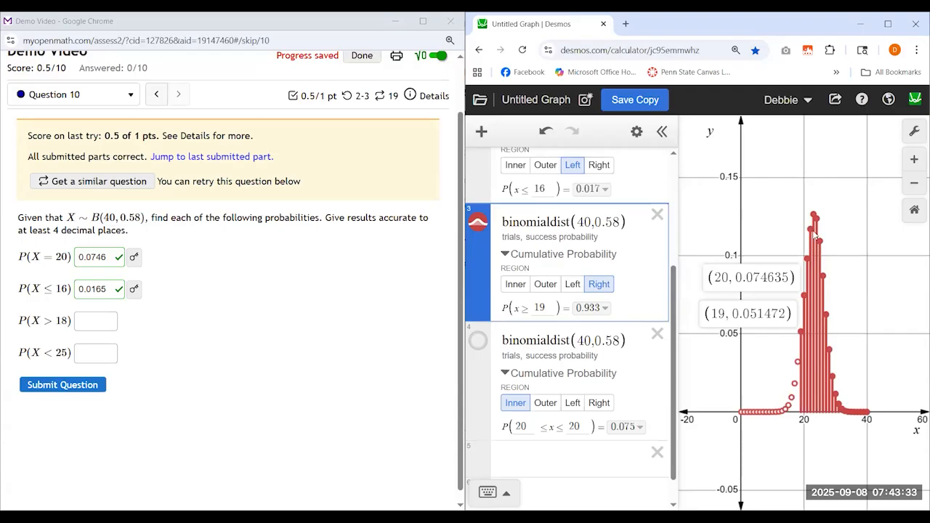
{"action": "left_click", "coordinate": [807, 256]}
{"action": "left_click", "coordinate": [811, 228]}
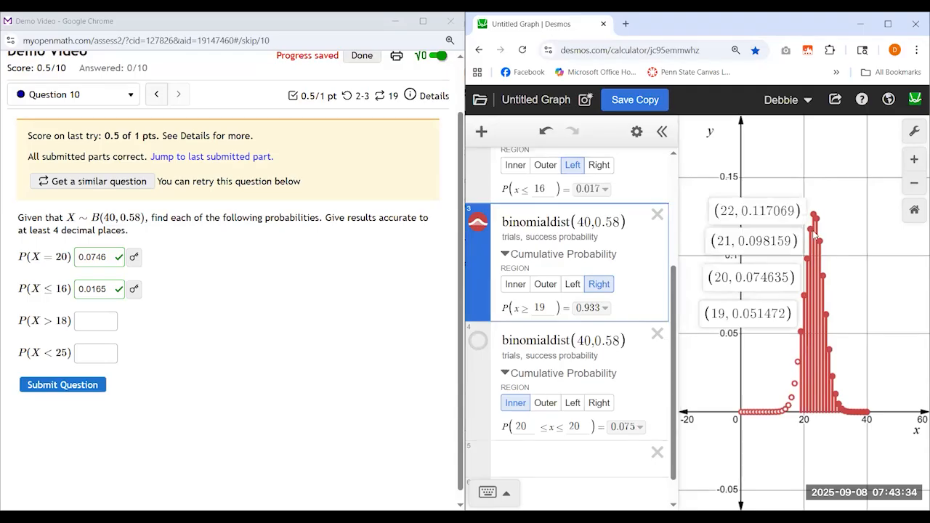
Show the third distribution's full cumulative probability and answer P(X > 18) with 0.9331 in Question 10, submitting it
{"action": "left_click", "coordinate": [604, 308]}
{"action": "left_click", "coordinate": [97, 321]}
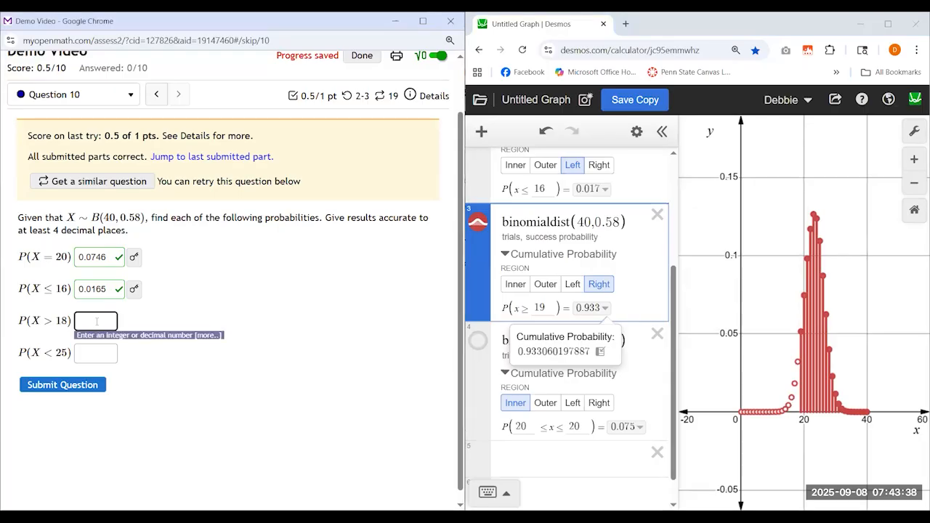
{"action": "type", "text": "0.9331"}
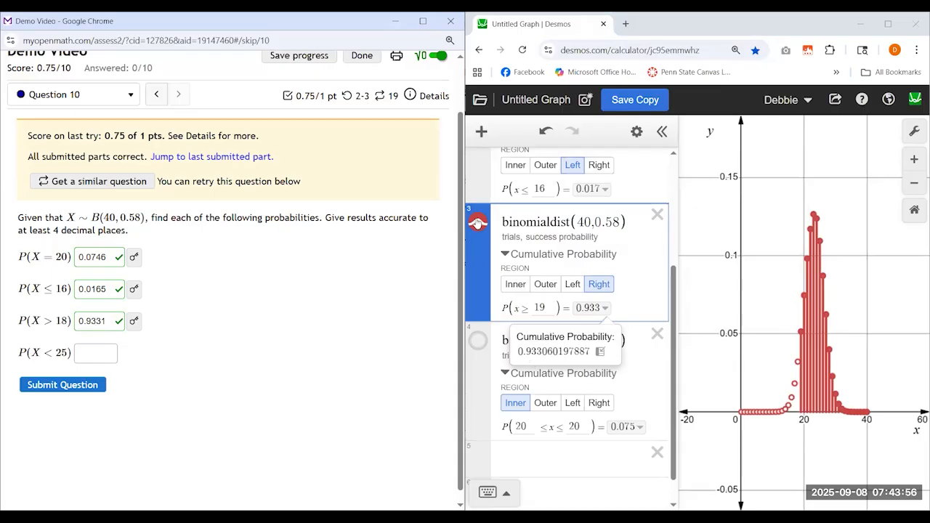
Plot the fourth distribution instead of the third and set its cumulative probability region to Left with an upper bound of 24
{"action": "left_click", "coordinate": [477, 222]}
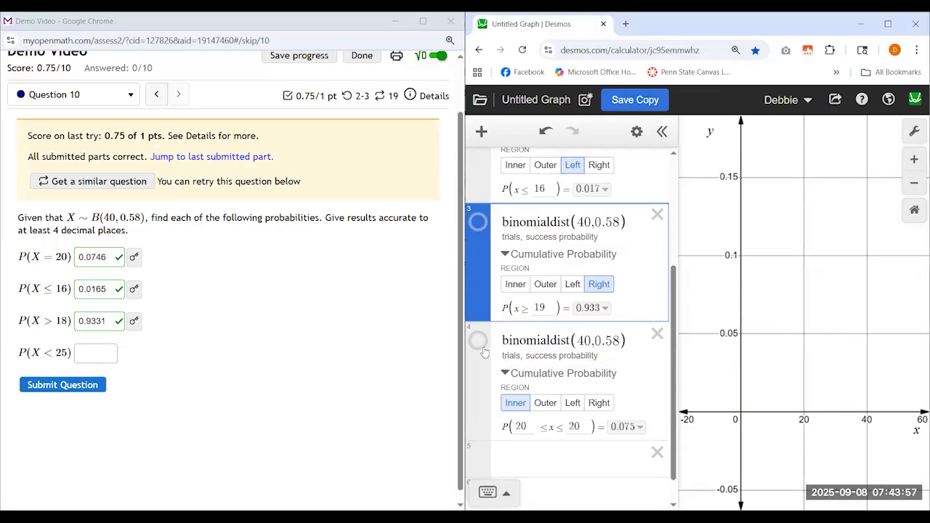
{"action": "left_click", "coordinate": [479, 346]}
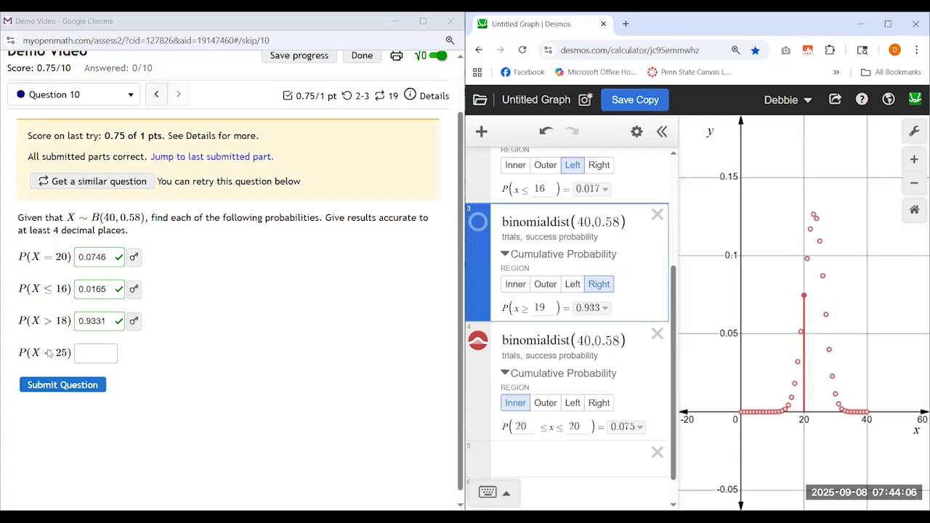
{"action": "left_click", "coordinate": [573, 403]}
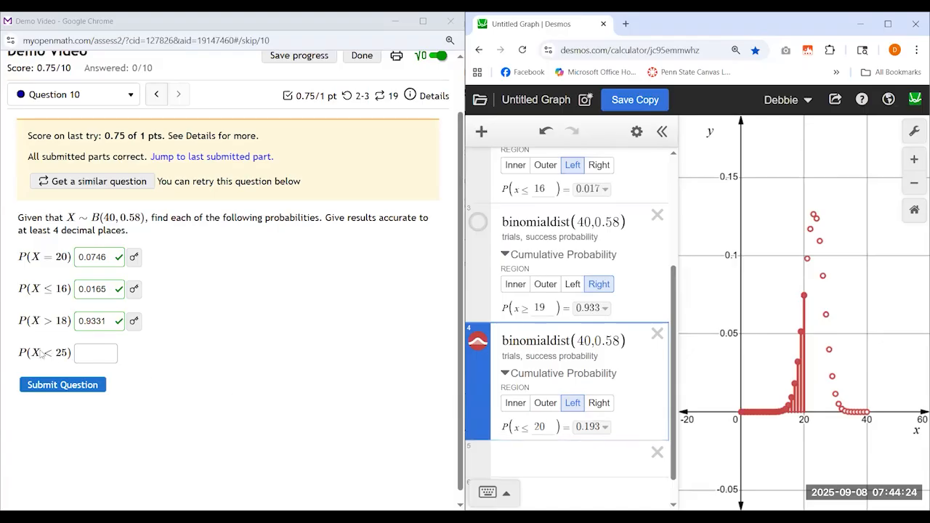
{"action": "left_click", "coordinate": [540, 428]}
{"action": "key", "text": "Delete"}
{"action": "type", "text": "4"}
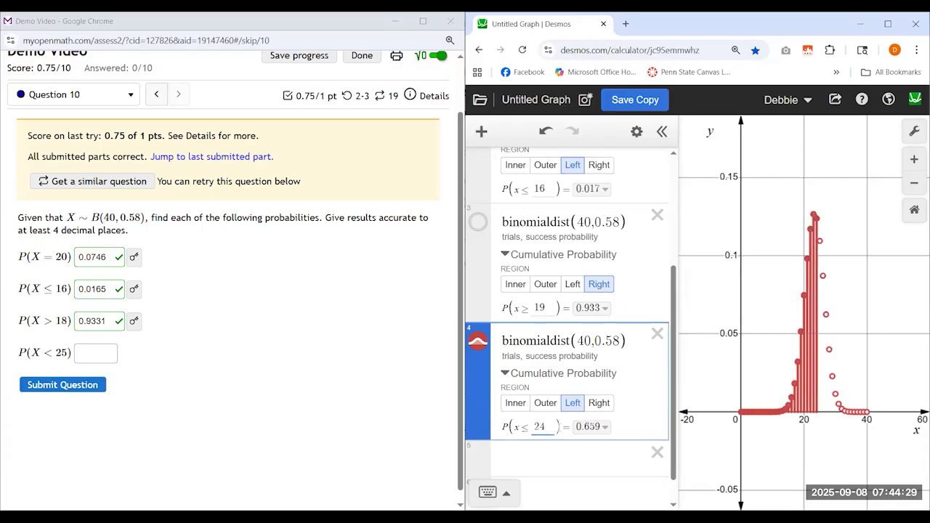
{"action": "left_click", "coordinate": [816, 219]}
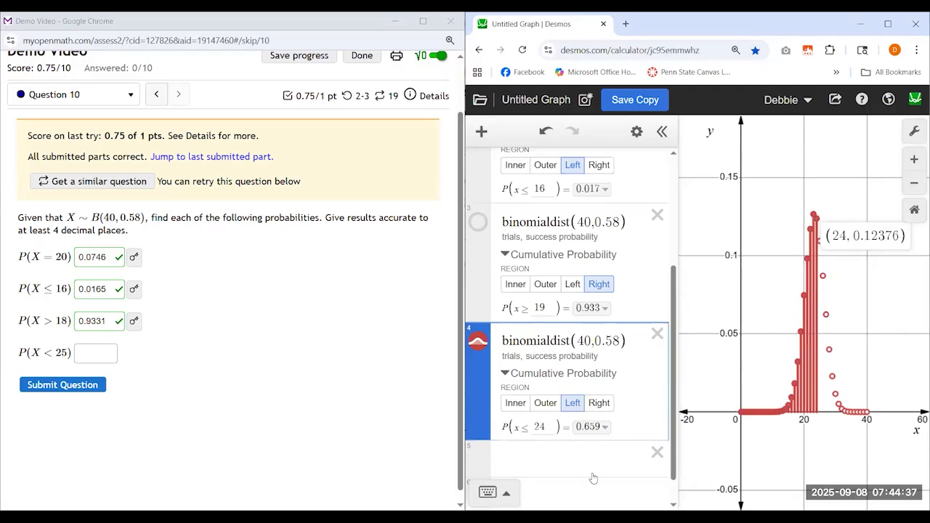
Show the fourth distribution's full cumulative probability, answer P(X < 25) with 0.6586 and submit Question 10
{"action": "left_click", "coordinate": [604, 427]}
{"action": "left_click", "coordinate": [92, 353]}
{"action": "type", "text": "0."}
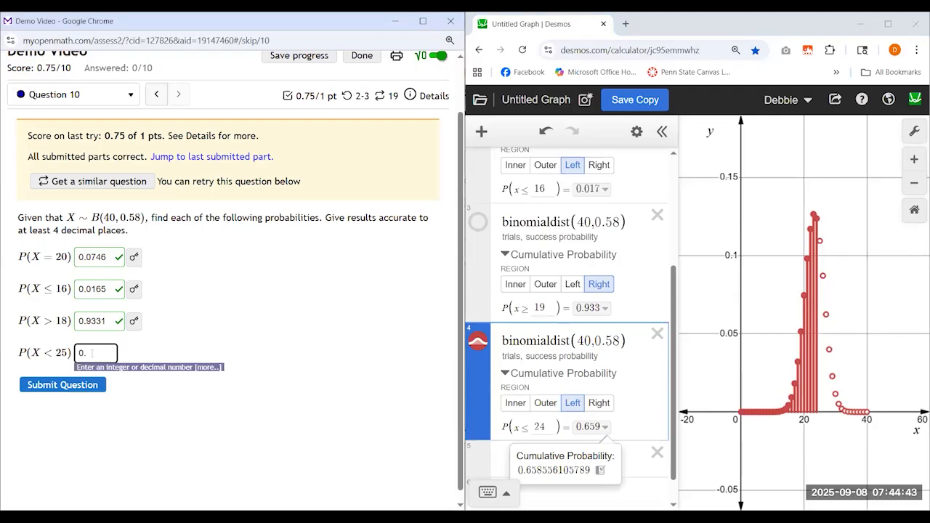
{"action": "type", "text": "6586"}
{"action": "key", "text": "Return"}
Assign the fourth binomialdist(40,0.58) expression to the variable B
{"action": "scroll", "coordinate": [501, 306], "scroll_direction": "down", "scroll_amount": 1}
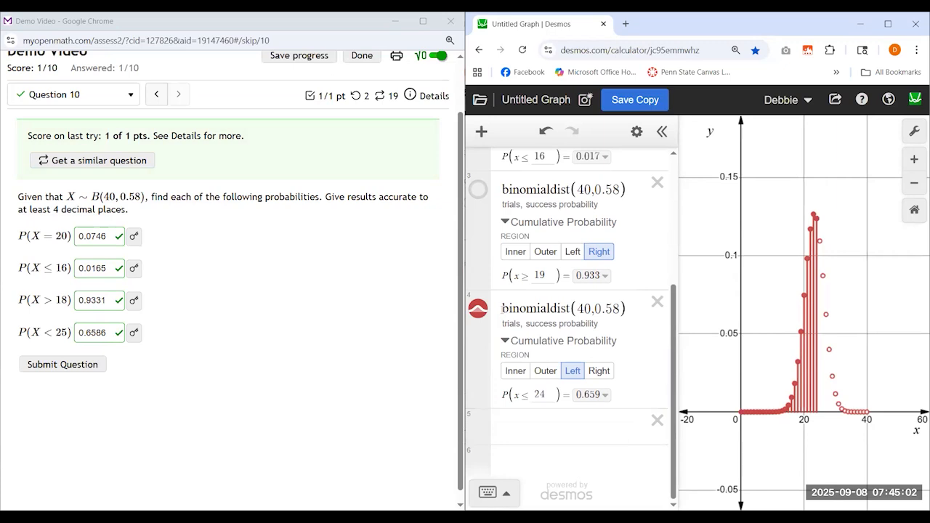
{"action": "left_click", "coordinate": [502, 308]}
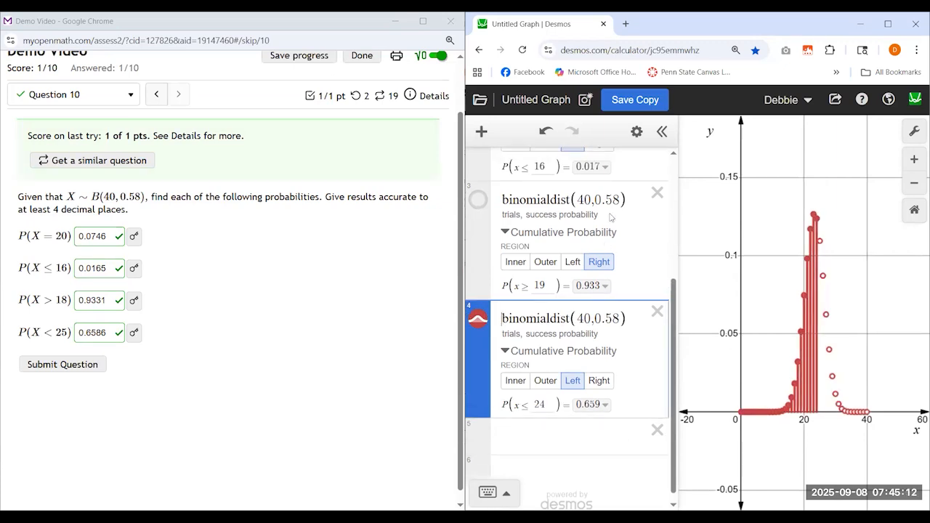
{"action": "type", "text": "B="}
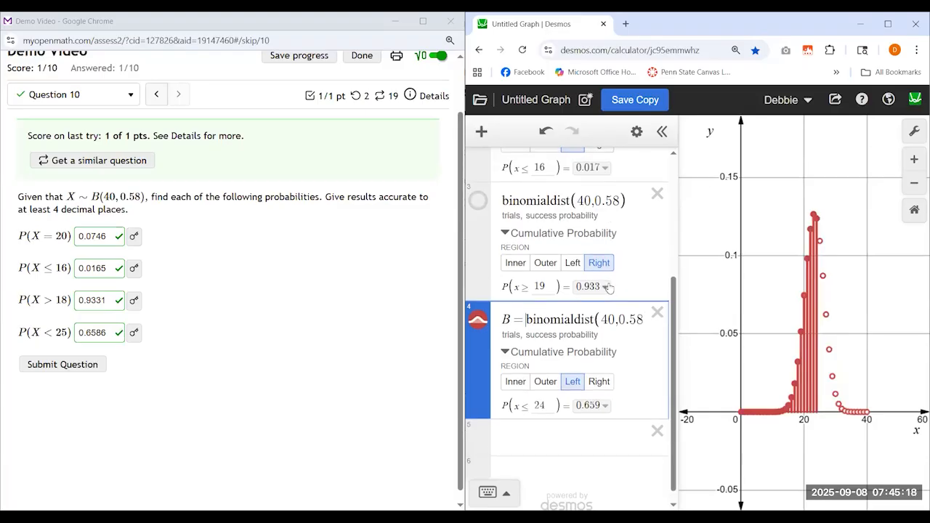
Compute the distribution's mean with mean(B) in the empty fifth expression line
{"action": "scroll", "coordinate": [567, 312], "scroll_direction": "up", "scroll_amount": 2}
{"action": "scroll", "coordinate": [515, 335], "scroll_direction": "down", "scroll_amount": 2}
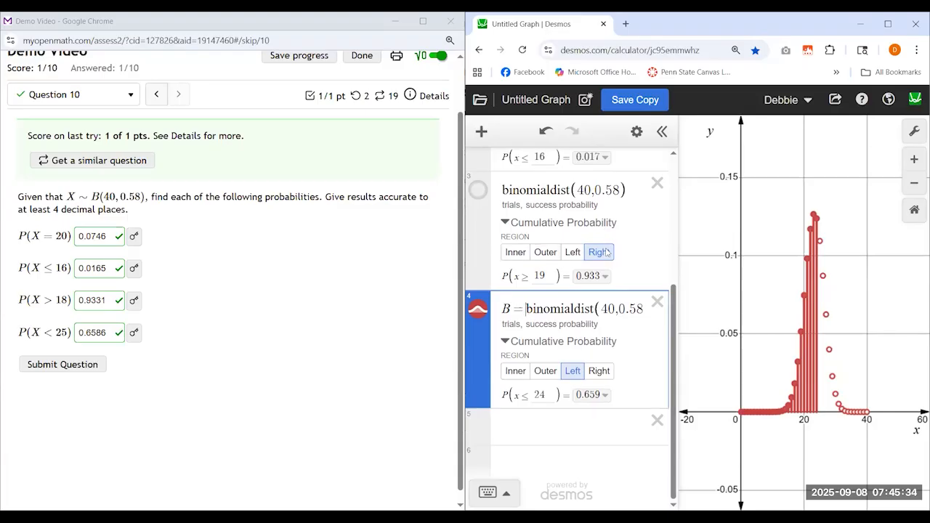
{"action": "left_click", "coordinate": [559, 422]}
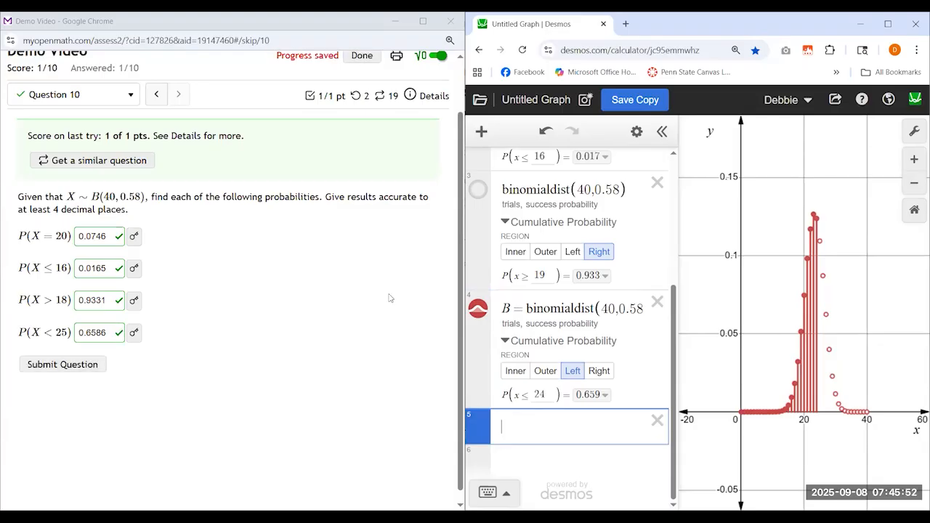
{"action": "type", "text": "mean(B"}
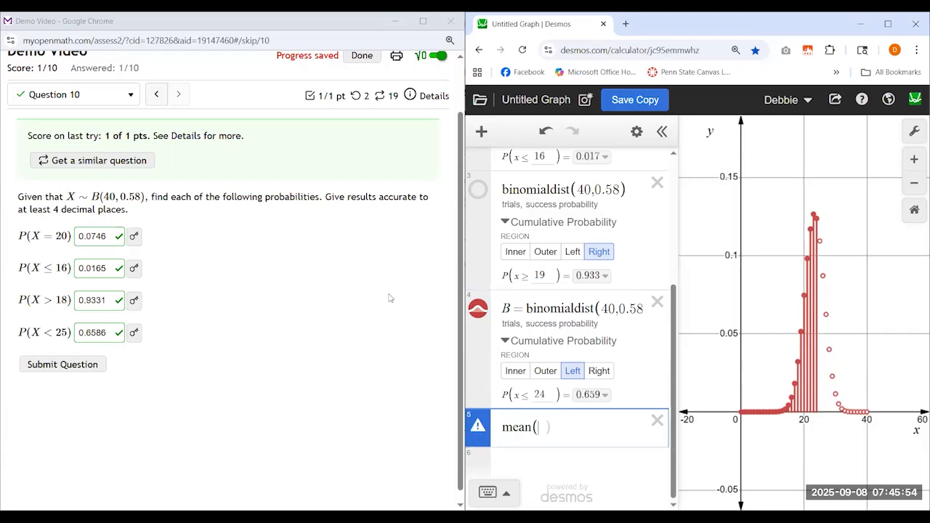
{"action": "type", "text": ")"}
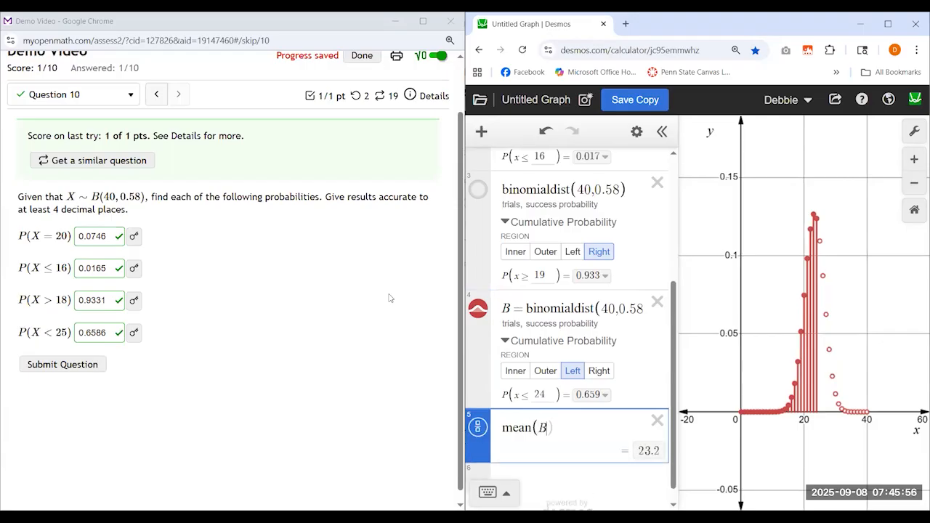
Compute the distribution's standard deviation with stdev(B) in a new expression line below the mean
{"action": "key", "text": "Return"}
{"action": "type", "text": "stde"}
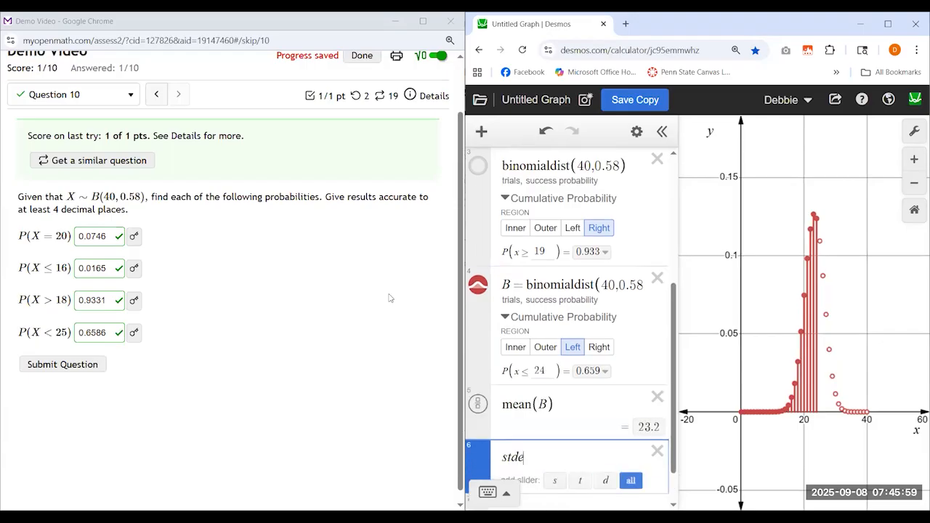
{"action": "type", "text": "v(B"}
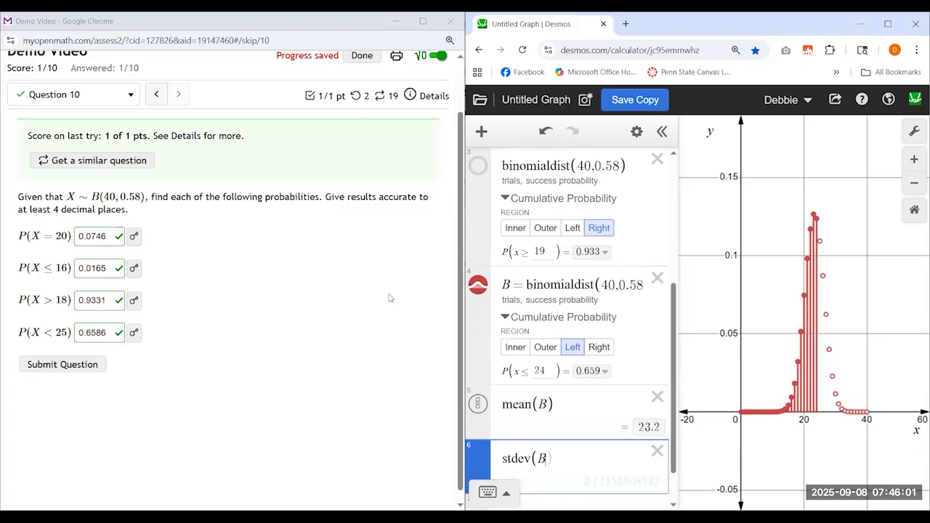
{"action": "key", "text": "Return"}
{"action": "key", "text": "Return"}
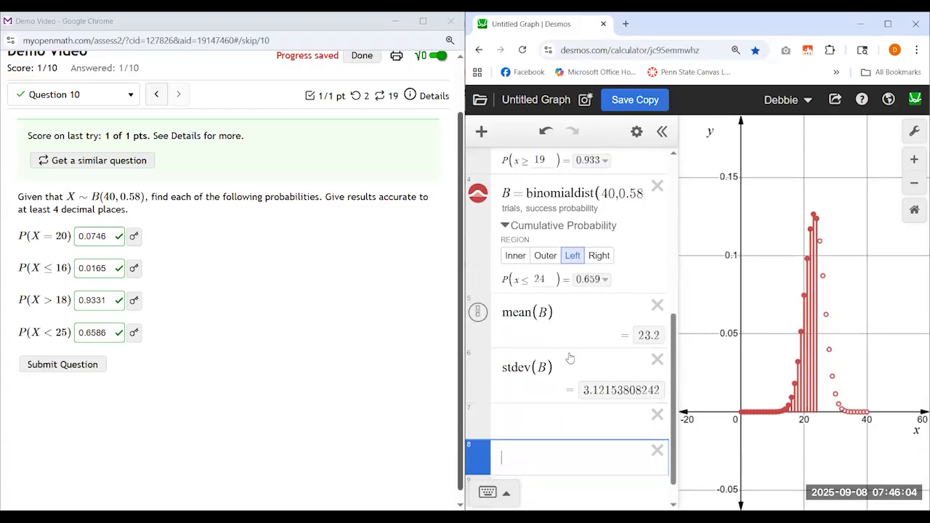
{"action": "left_click", "coordinate": [594, 316]}
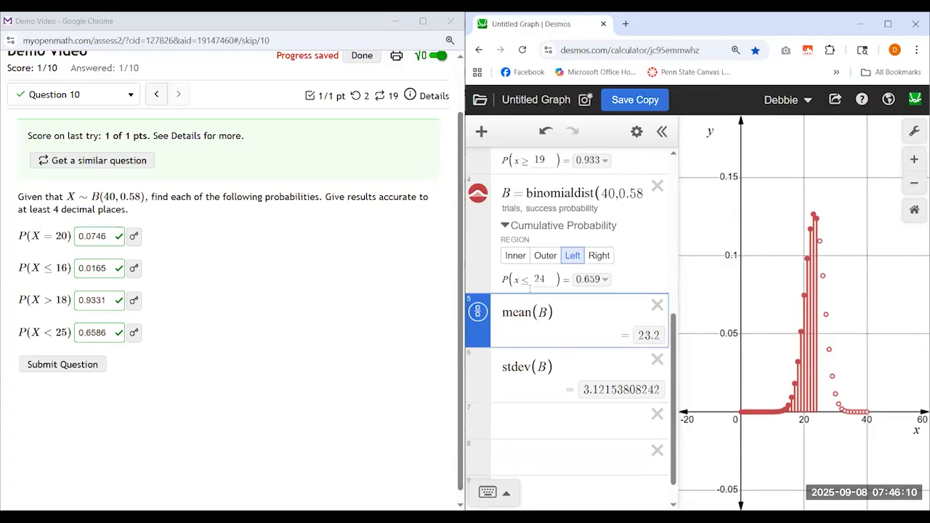
Copy binomialdist(40,0.58) from B's definition, compute mean(binomialdist(40,0.58)) in the empty seventh line, and widen the expression list to show the whole formula
{"action": "left_click", "coordinate": [526, 200]}
{"action": "key", "text": "shift+End"}
{"action": "key", "text": "ctrl+c"}
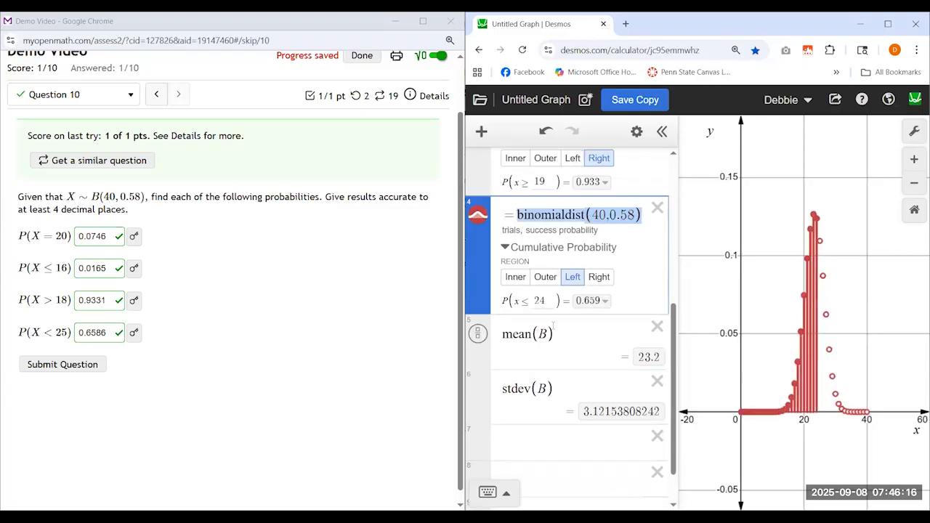
{"action": "scroll", "coordinate": [553, 325], "scroll_direction": "down", "scroll_amount": 1}
{"action": "left_click", "coordinate": [546, 402]}
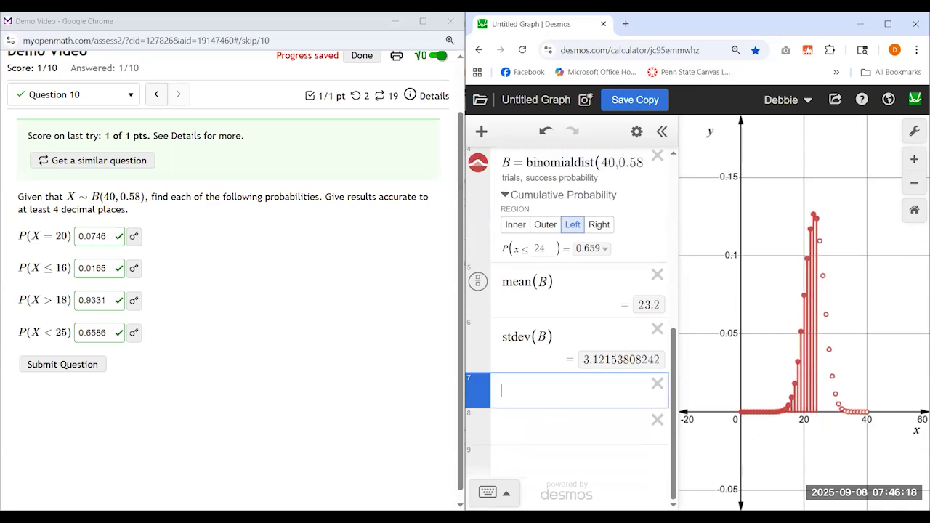
{"action": "type", "text": "mean("}
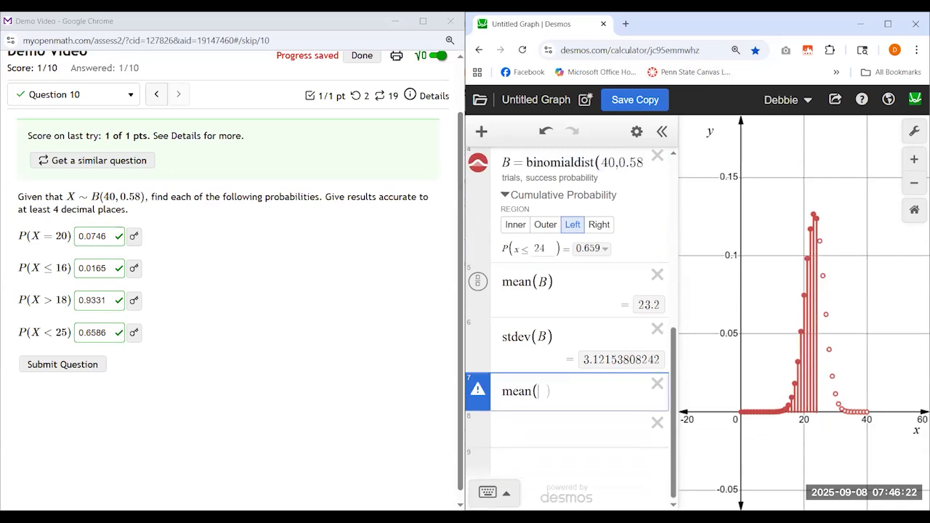
{"action": "key", "text": "ctrl+v"}
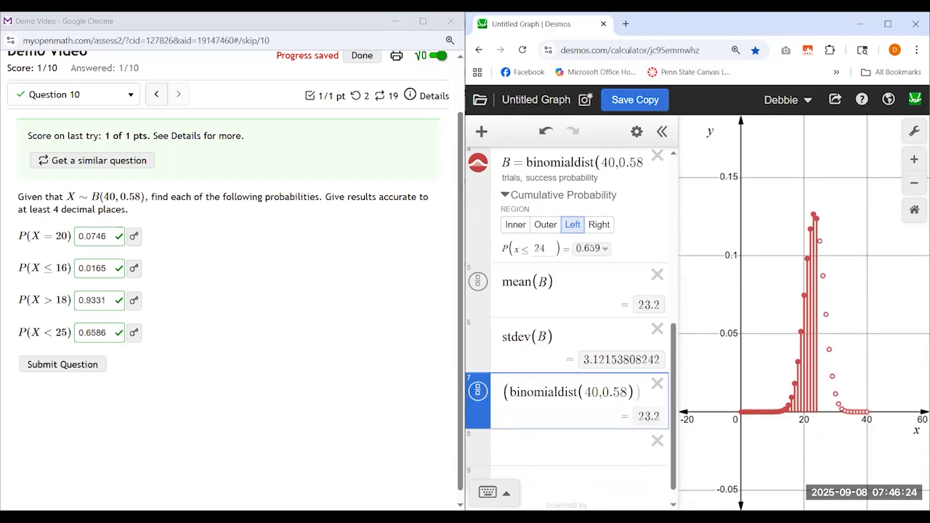
{"action": "left_click_drag", "start_coordinate": [679, 392], "coordinate": [749, 413]}
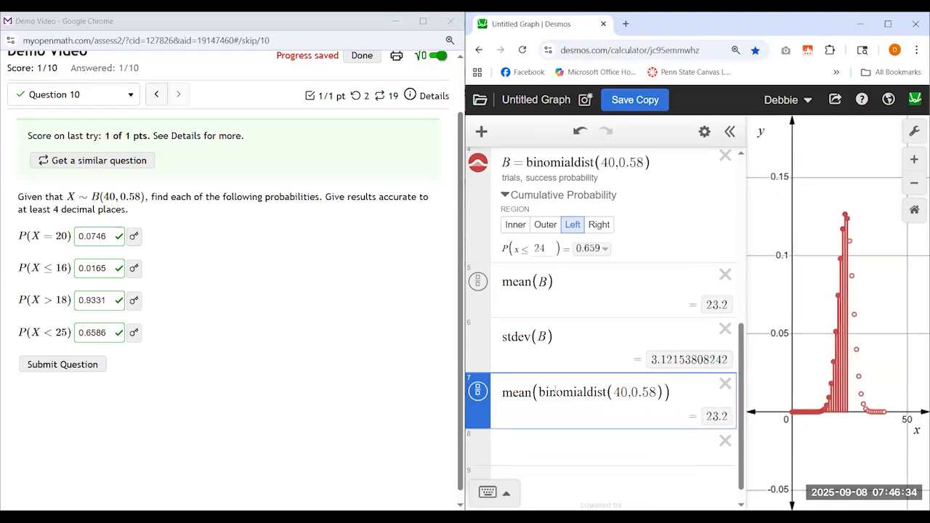